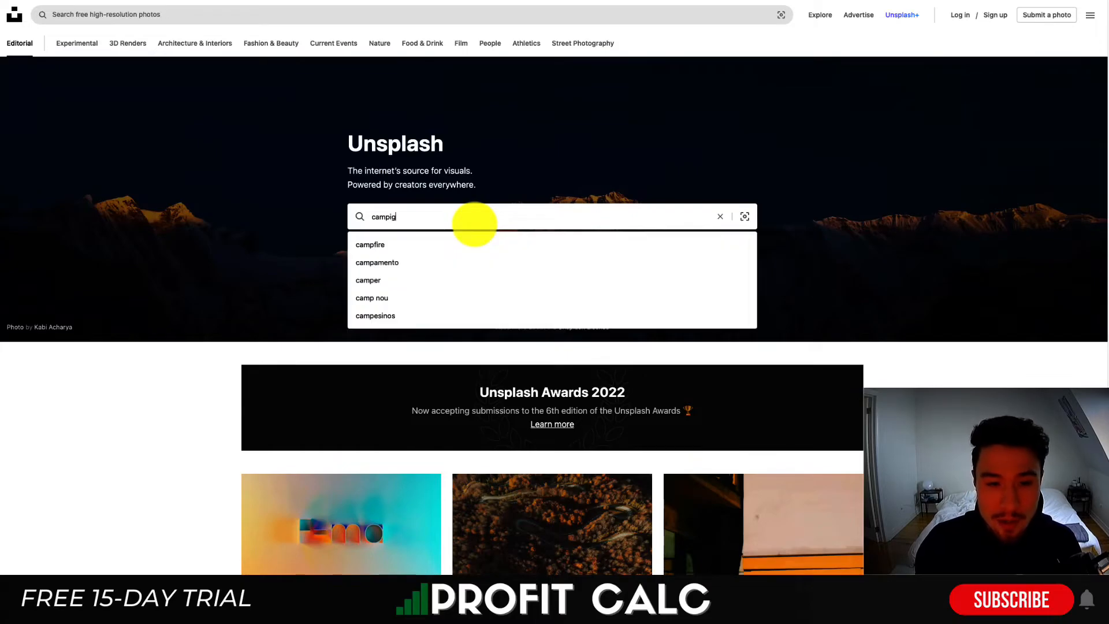
Step: Search Unsplash for camping photos and download the one of two tents on a grassy hill near the lake
key(Return)
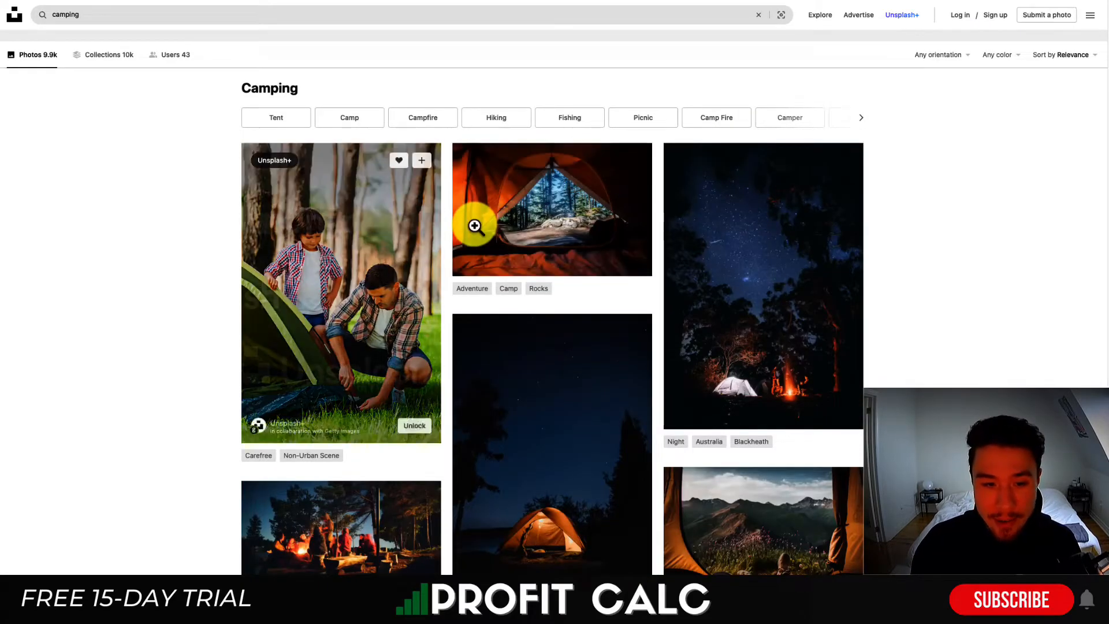
scroll(300, 126, down, 3)
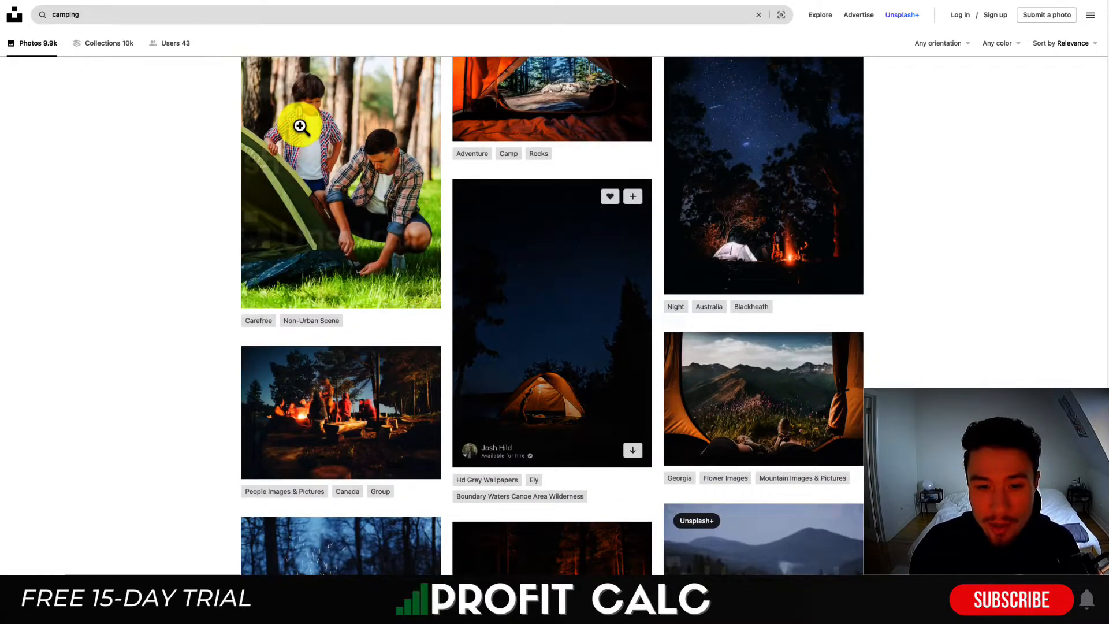
scroll(300, 126, down, 2)
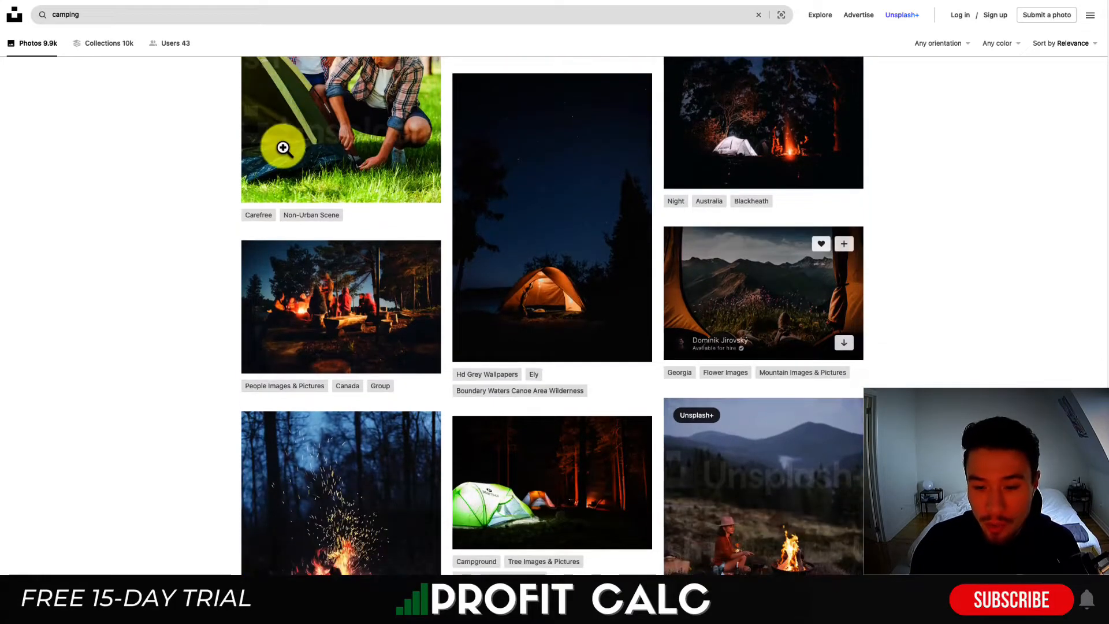
scroll(220, 231, down, 6)
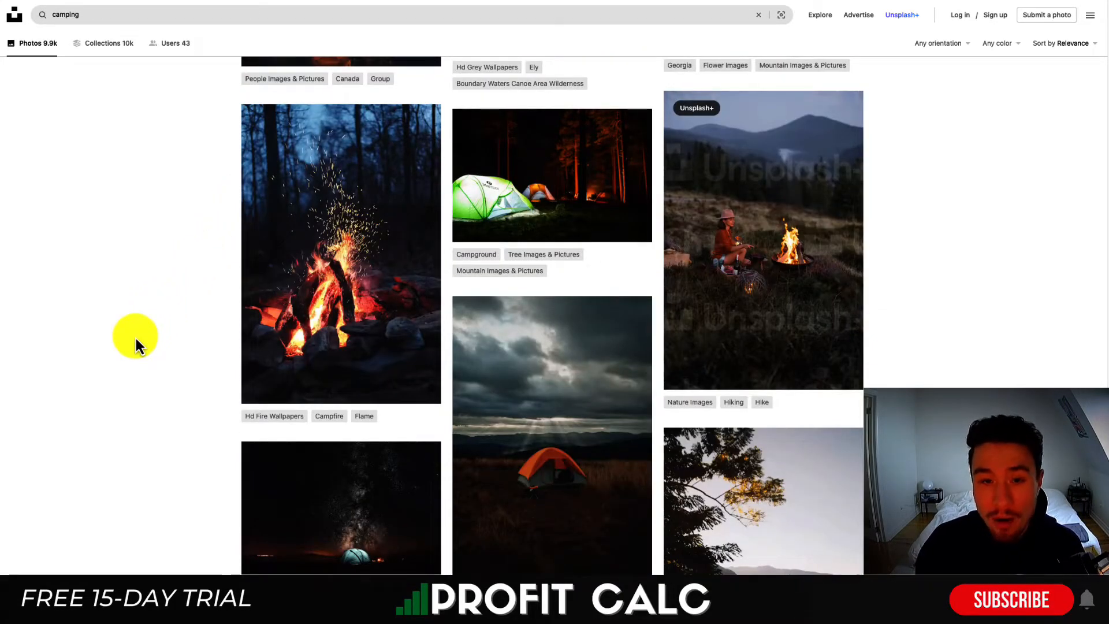
scroll(136, 338, down, 2)
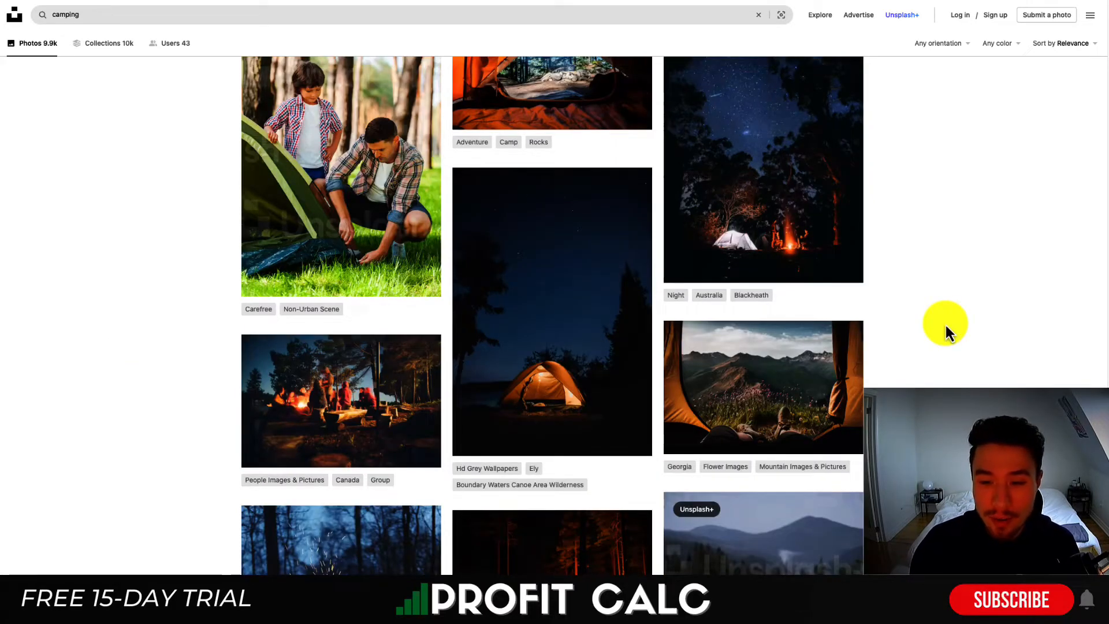
scroll(944, 325, down, 10)
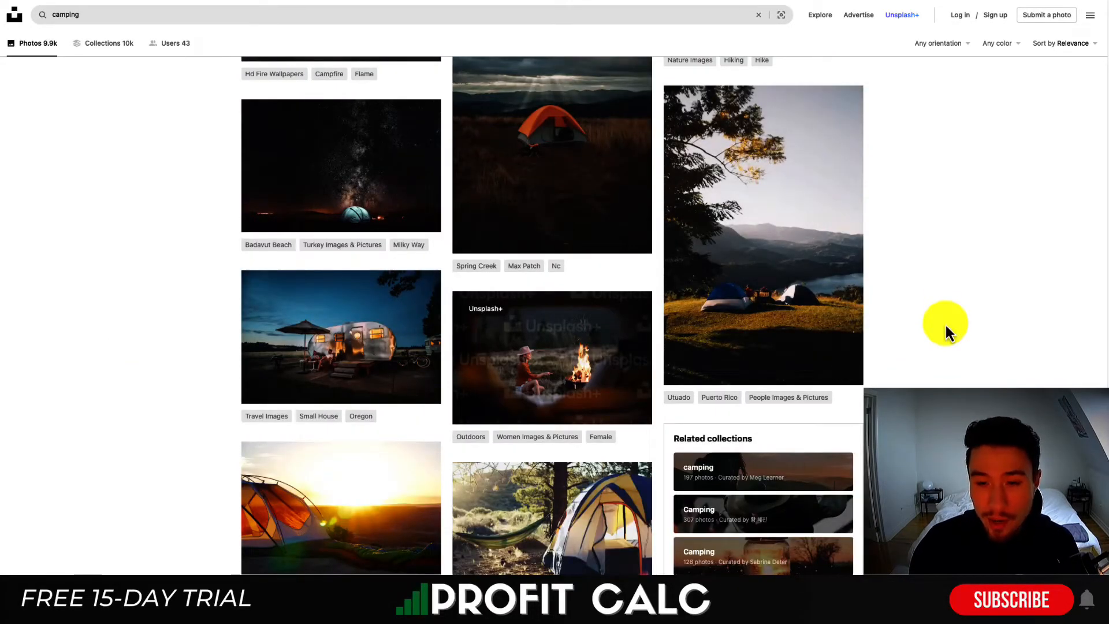
mouse_move(793, 245)
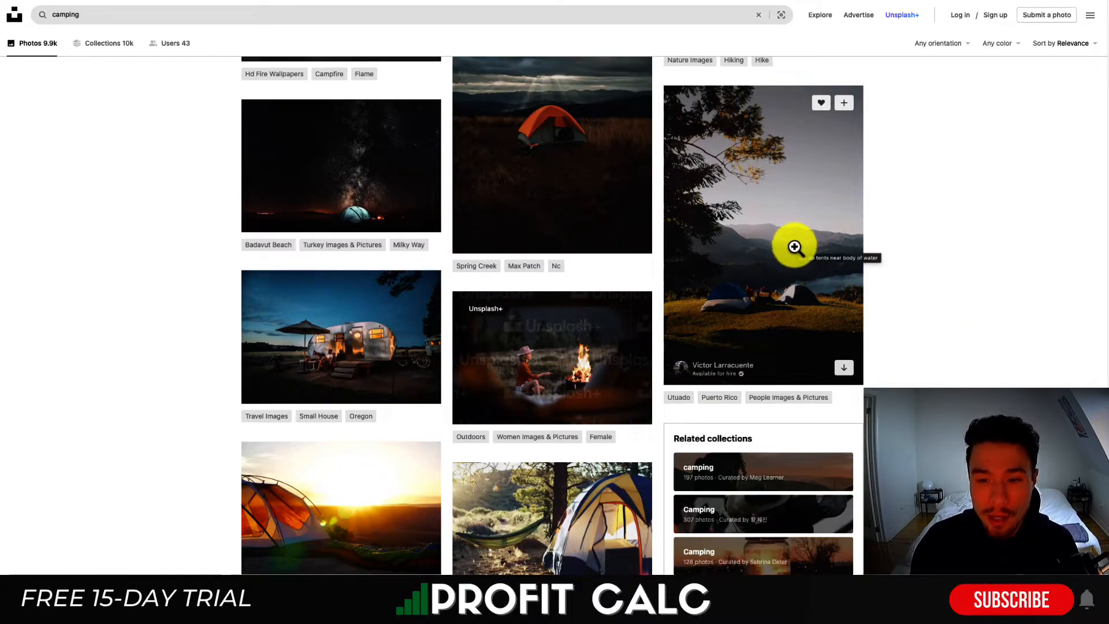
click(845, 369)
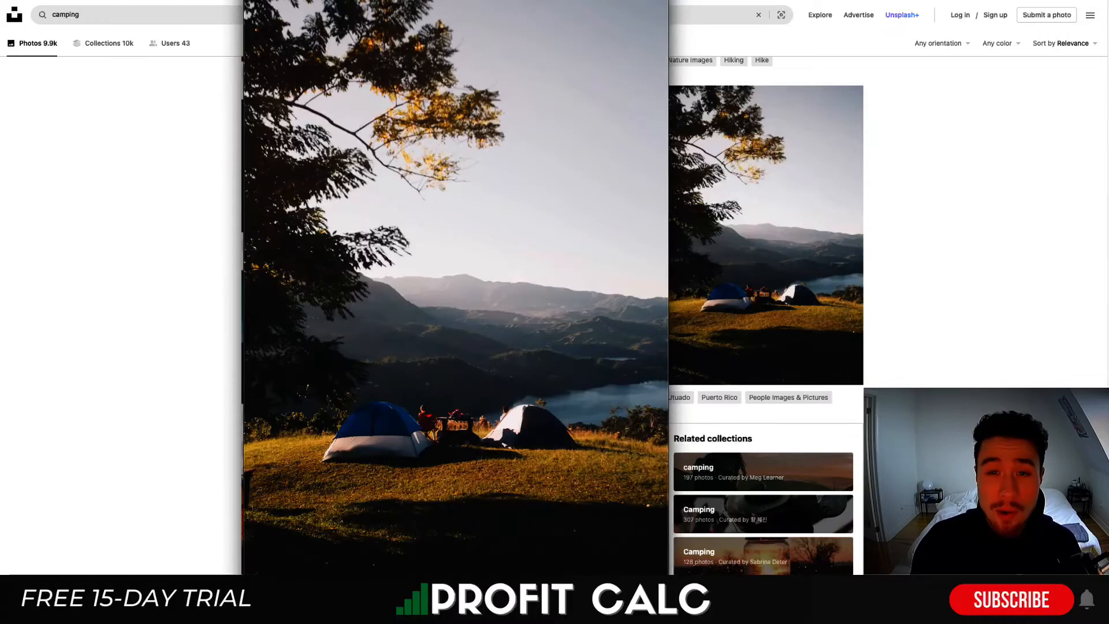
Step: Crop the downloaded camping photo to a wide strip around the two tents and the lake
drag(668, 3, 663, 189)
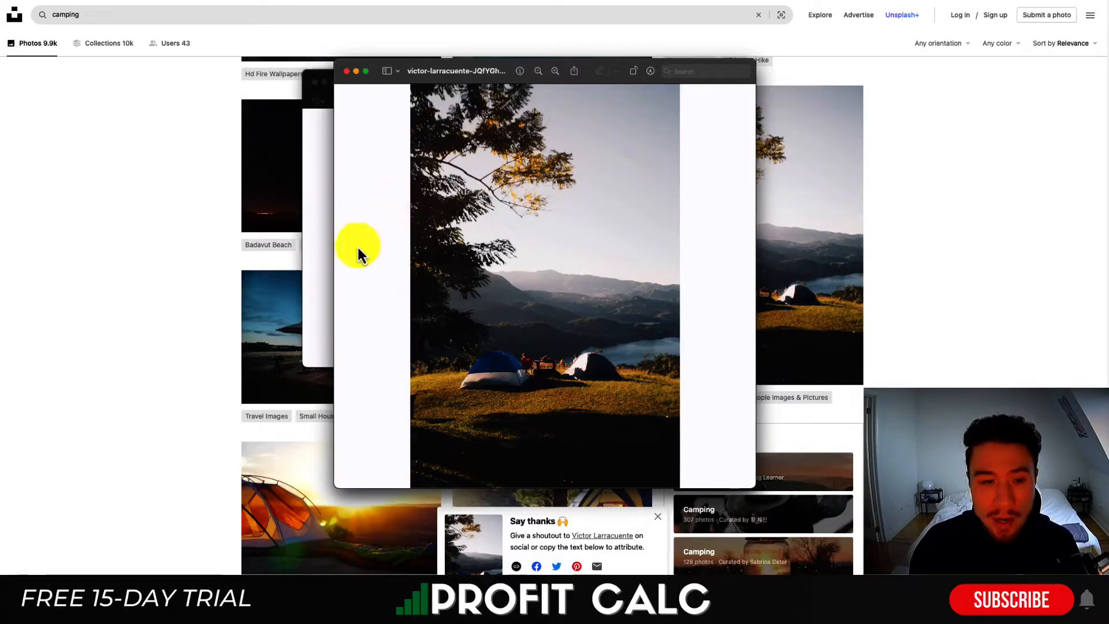
drag(357, 245, 713, 441)
drag(536, 245, 535, 289)
drag(535, 440, 537, 404)
click(650, 70)
click(650, 90)
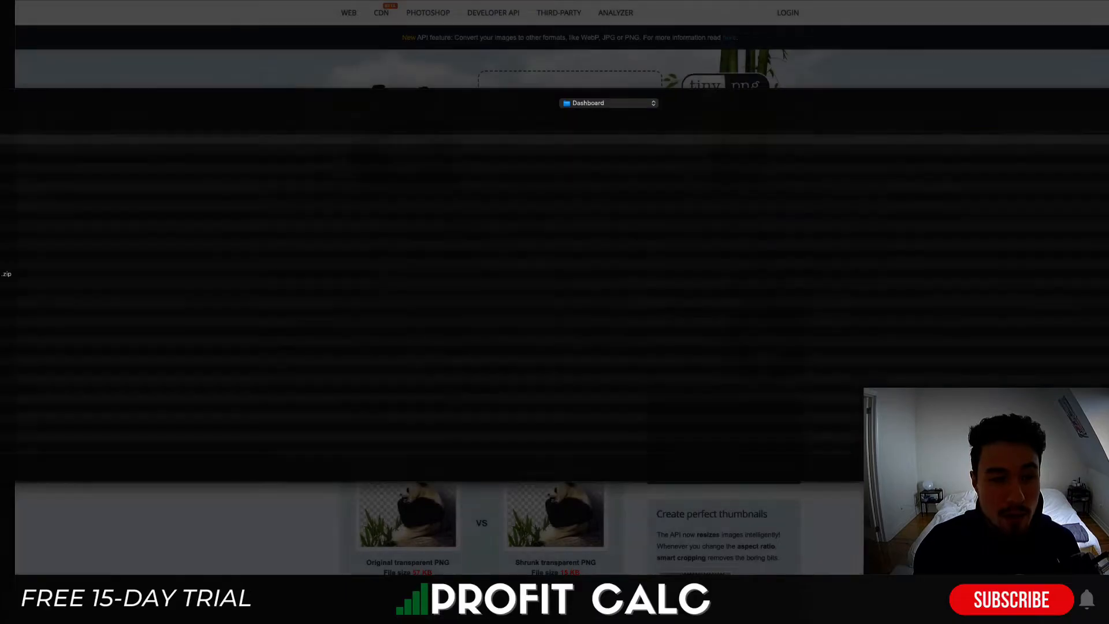
Step: Compress the cropped camping photo with TinyPNG and download the smaller file
double_click(86, 138)
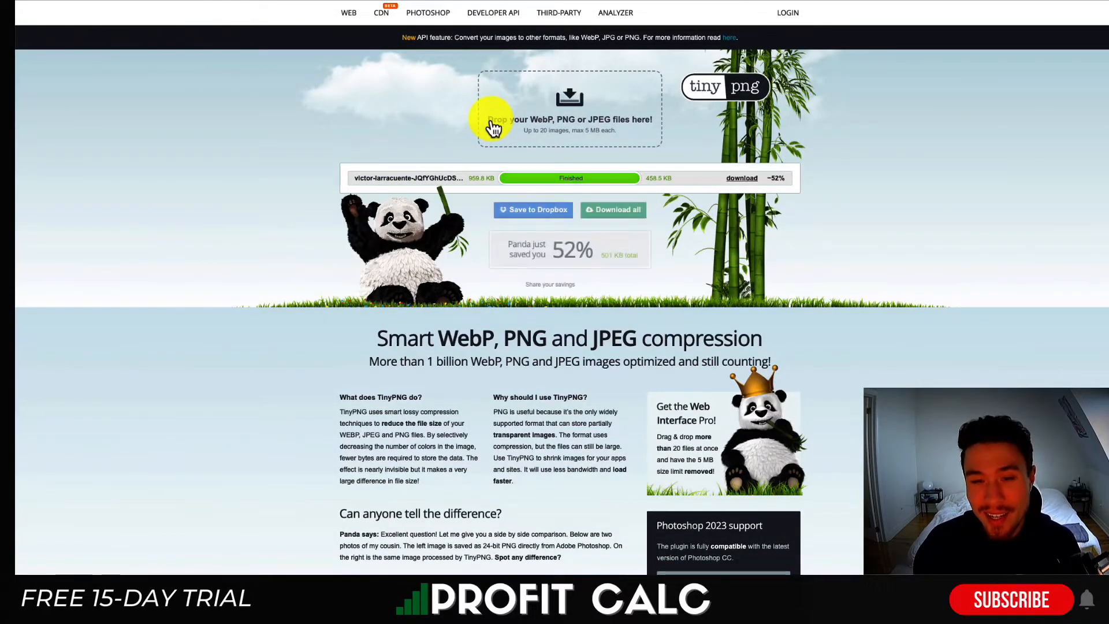
click(750, 180)
key(Return)
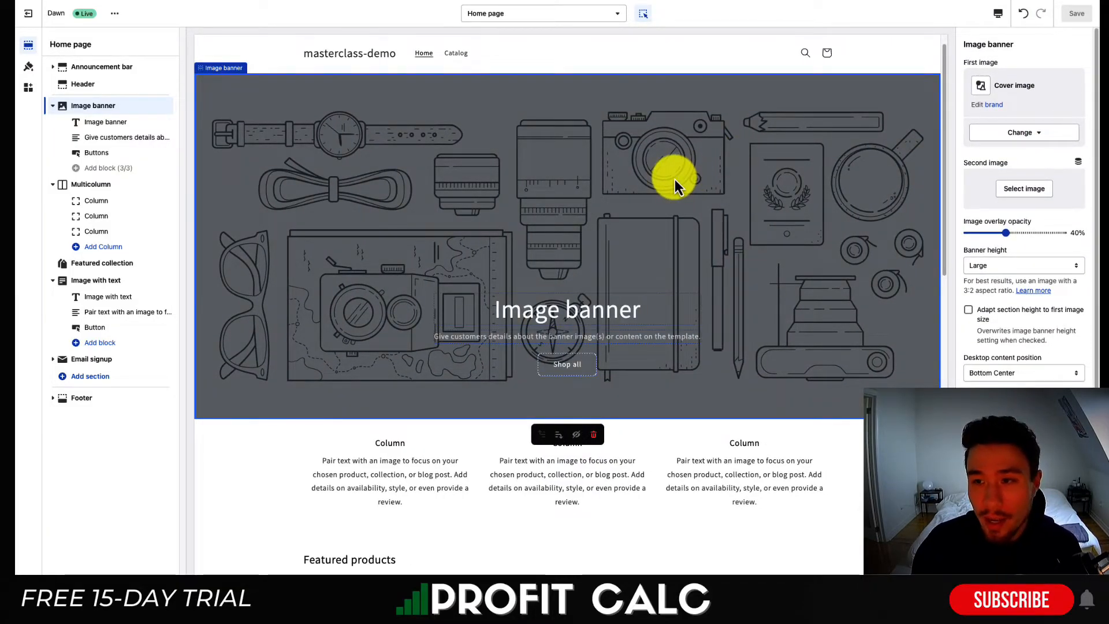
Step: Look over the home page's image banner, multicolumn and featured collection sections with their settings in the Shopify theme editor
scroll(1017, 202, down, 1)
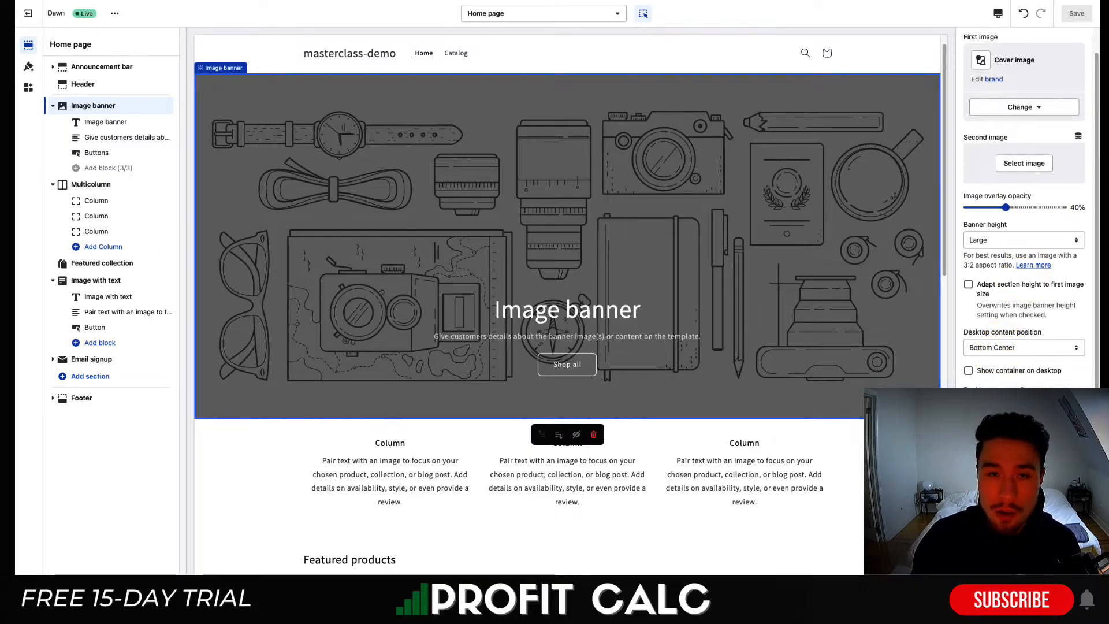
scroll(800, 336, down, 3)
click(800, 336)
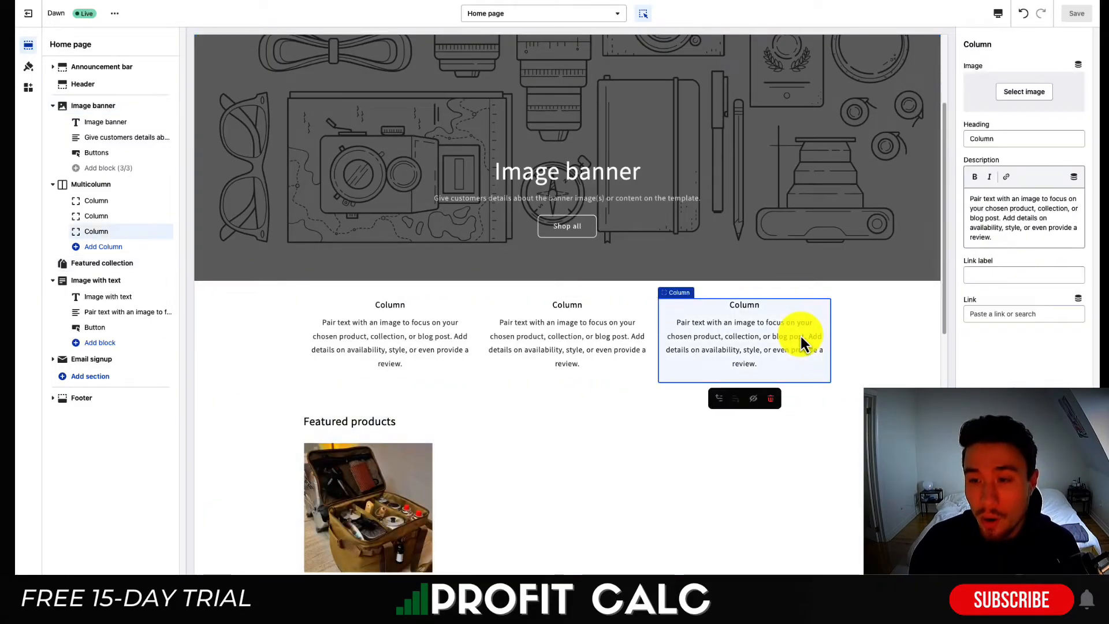
scroll(751, 329, down, 4)
click(393, 297)
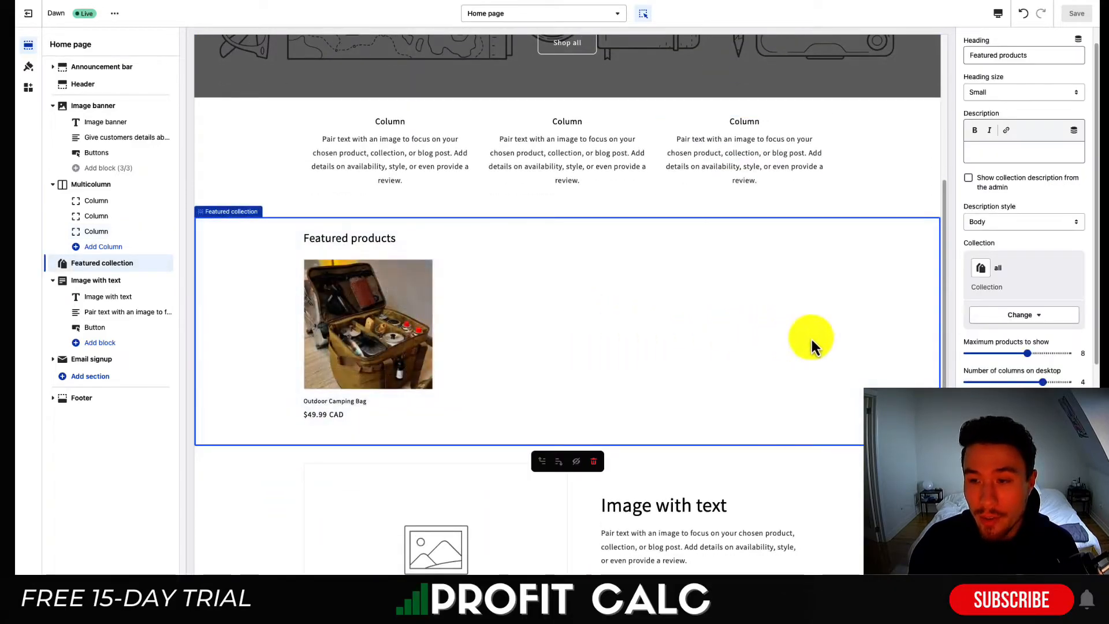
scroll(961, 360, down, 6)
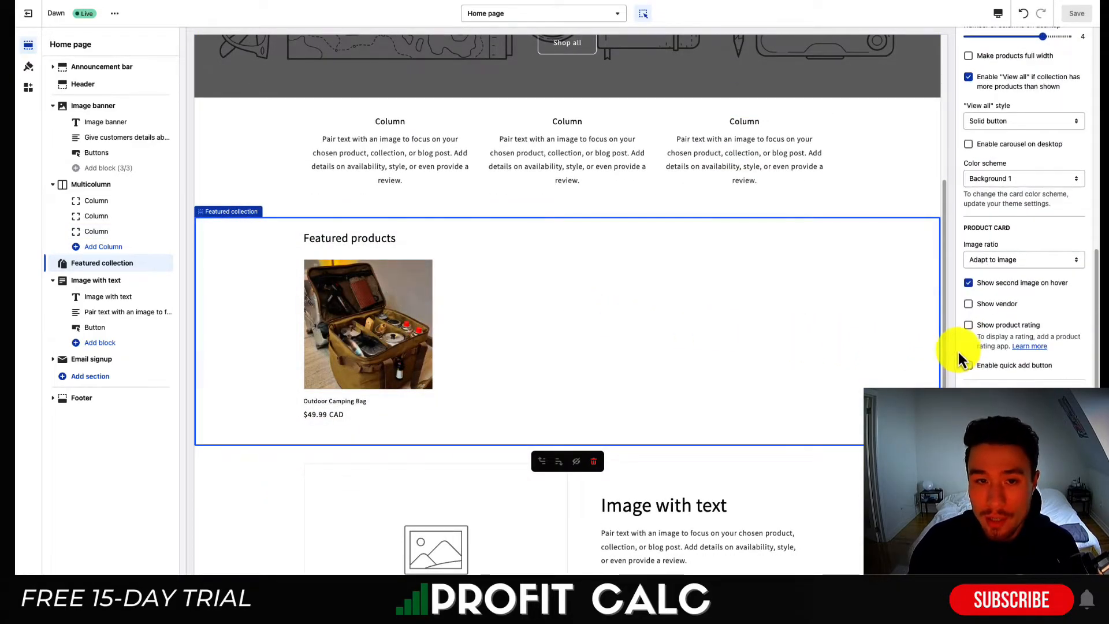
Step: Replace the image banner's first image with the compressed camping photo
scroll(660, 228, up, 6)
click(661, 228)
click(1019, 132)
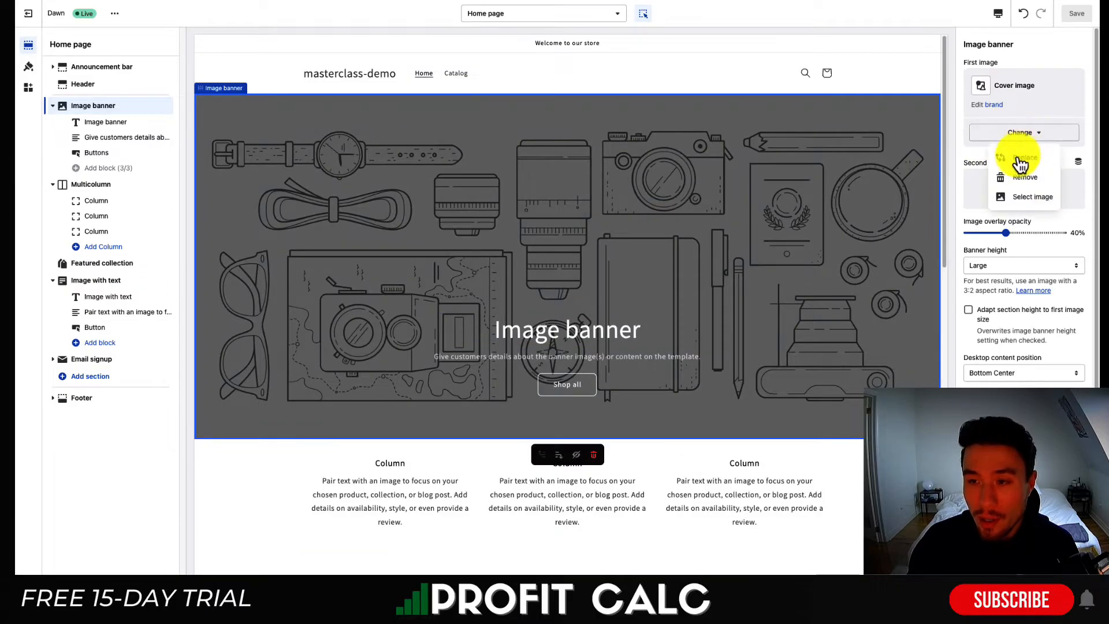
click(1017, 159)
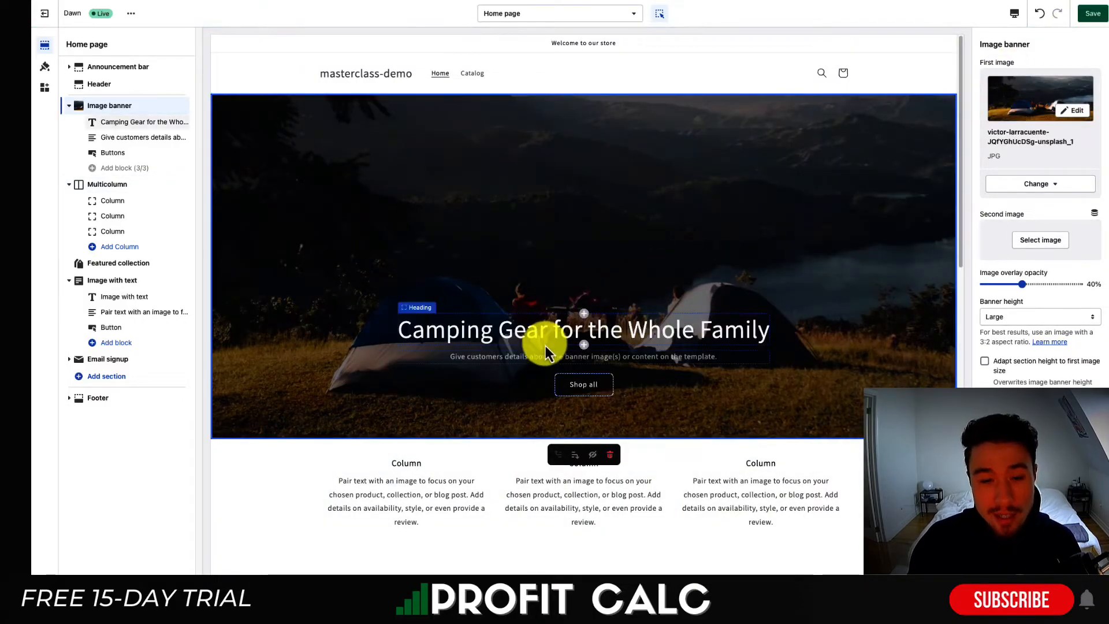
Step: Set the image banner's description text to "Shop now for latest discounts."
click(529, 358)
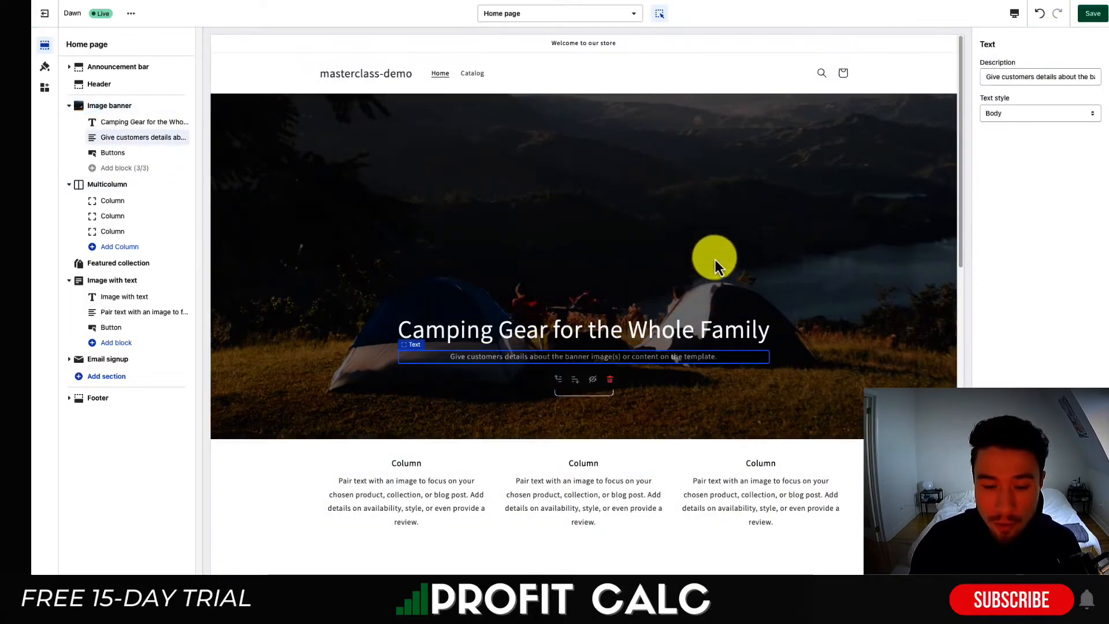
triple_click(1042, 81)
text(Shop now for)
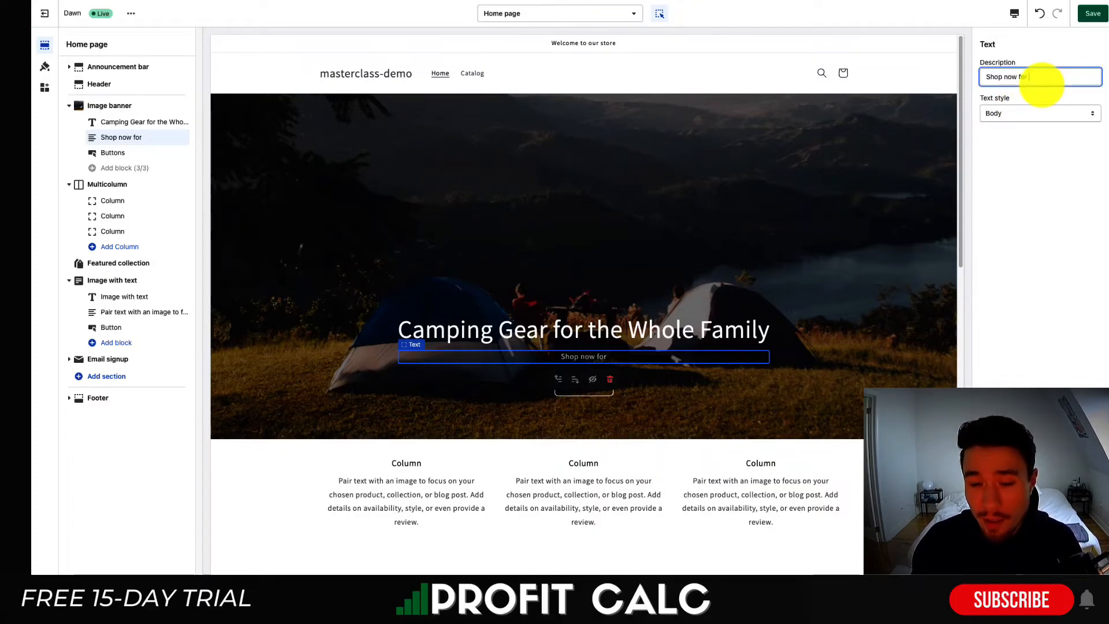
text( latest discounts.)
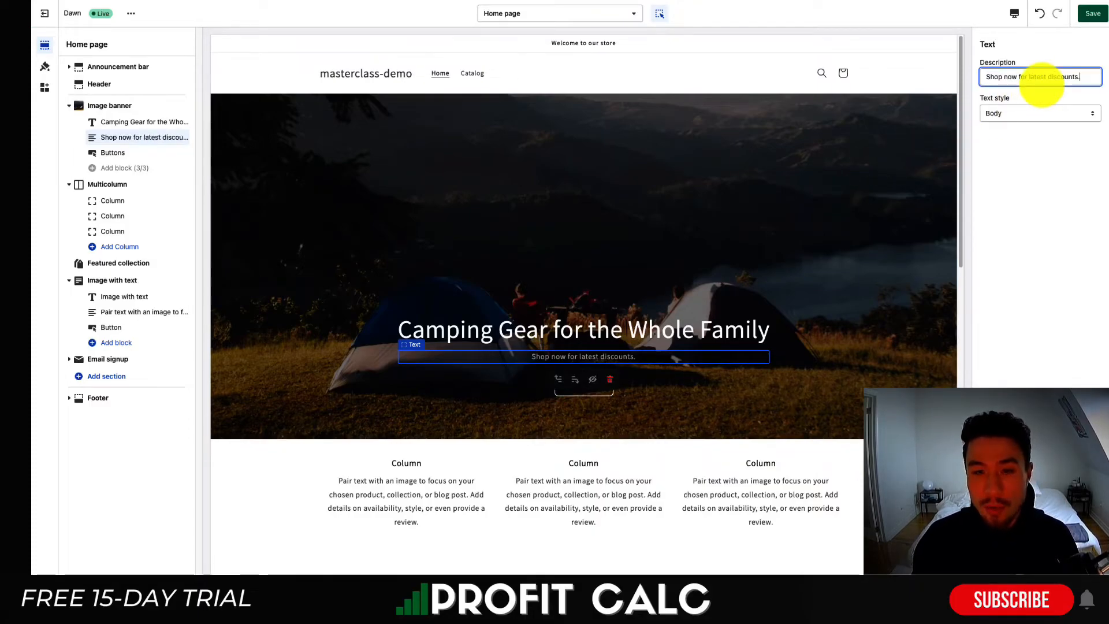
Step: Set the image banner's overlay opacity to 50% and its height to Small, and save the changes
click(740, 266)
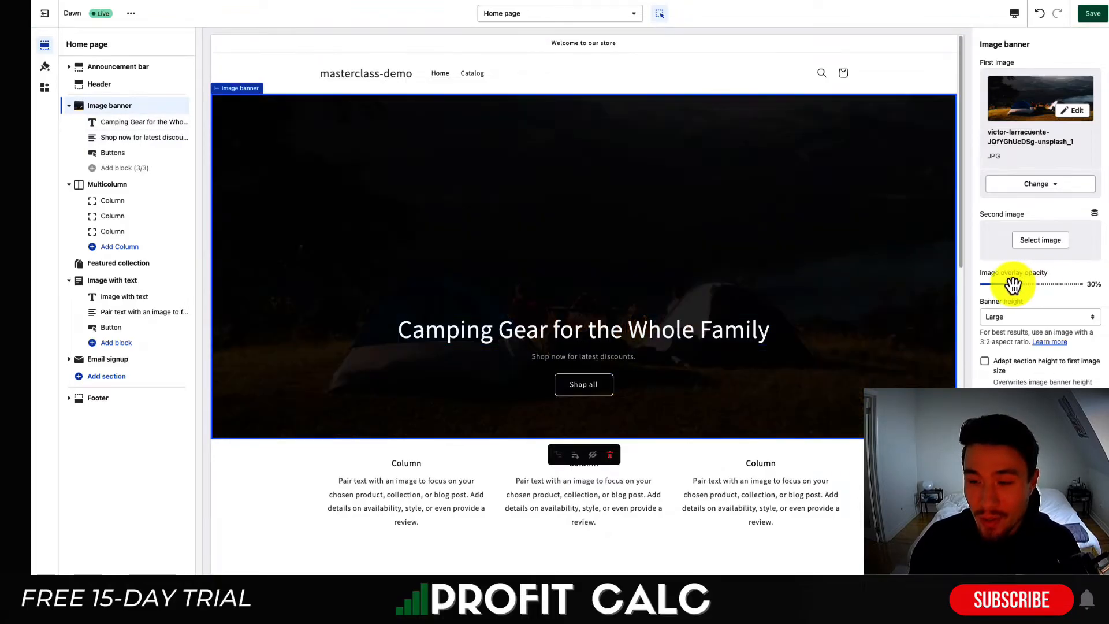
drag(1010, 282, 1048, 286)
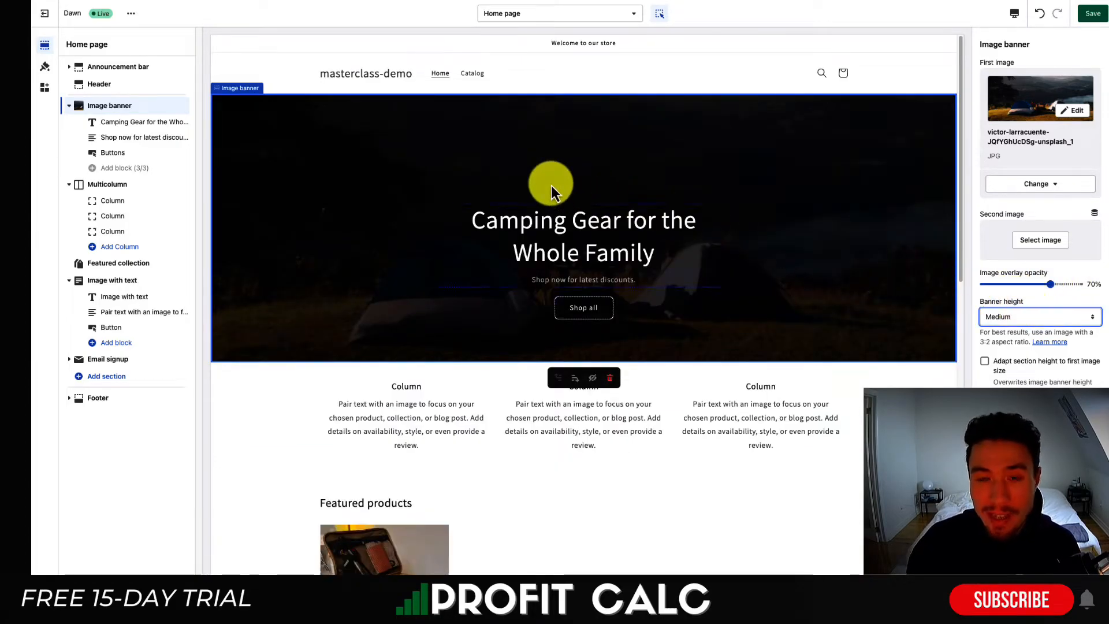
click(665, 500)
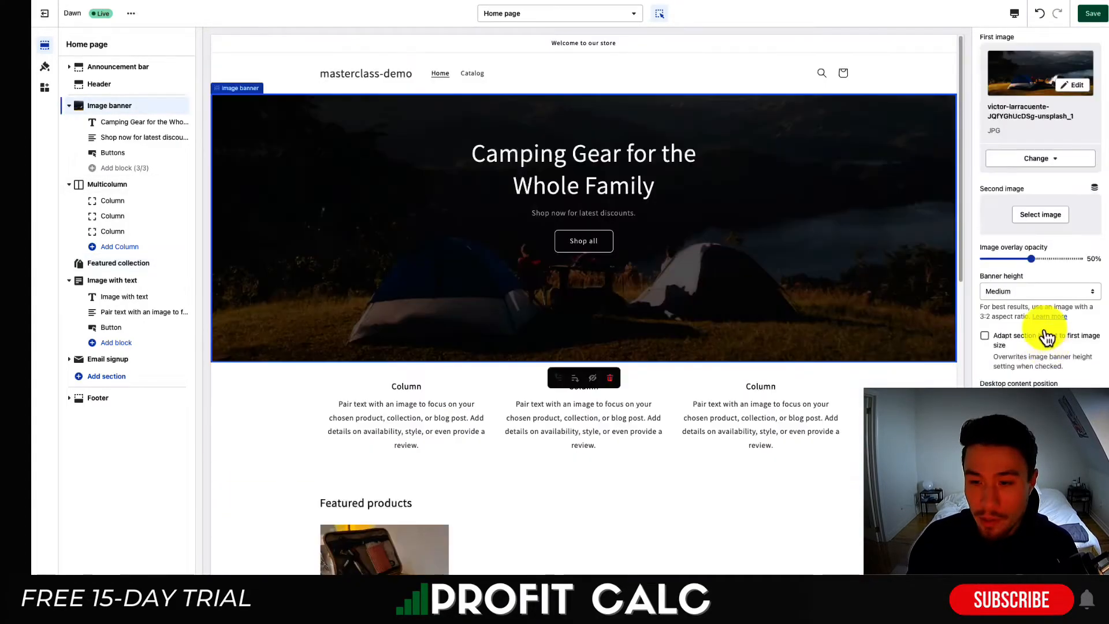
click(1034, 292)
click(1039, 280)
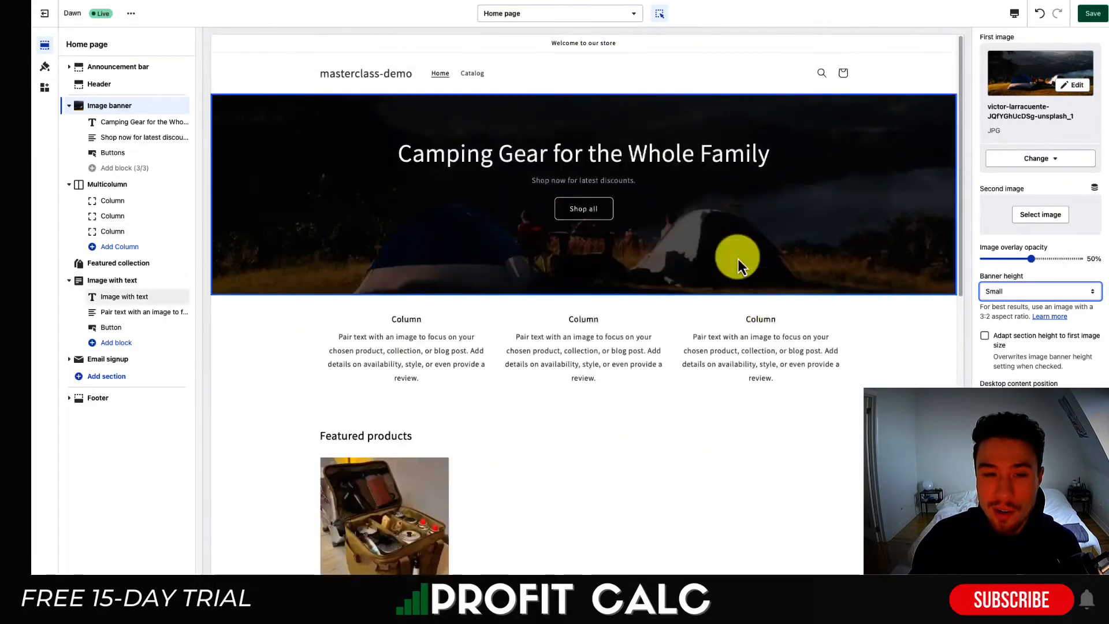
click(1091, 17)
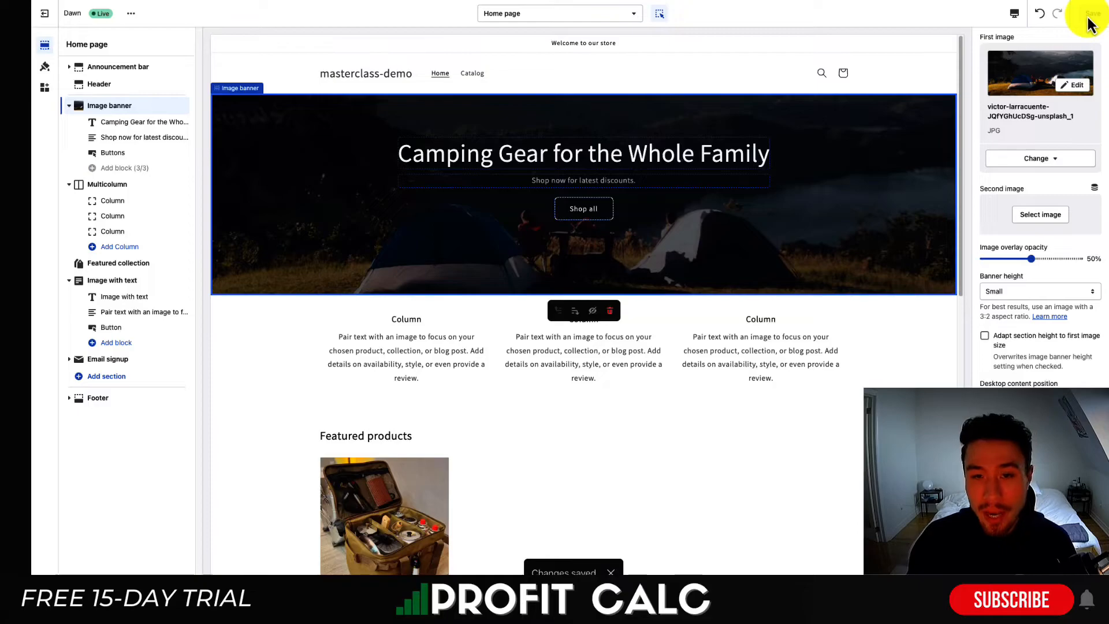
Step: Change the first multicolumn column's heading to "Meant to Last a Lifetime"
click(450, 341)
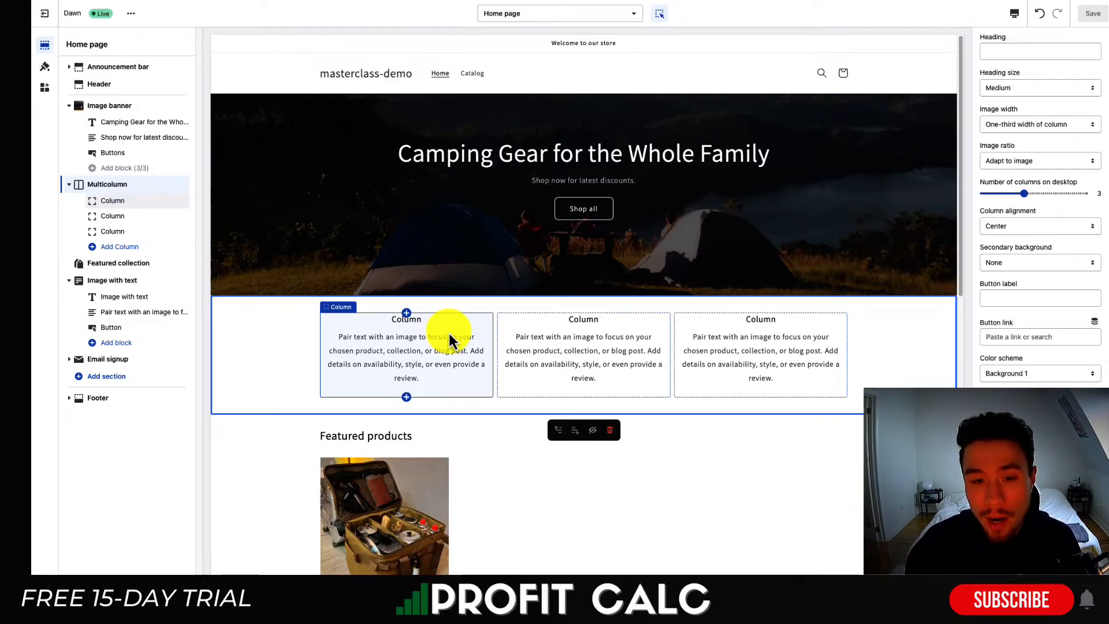
click(448, 347)
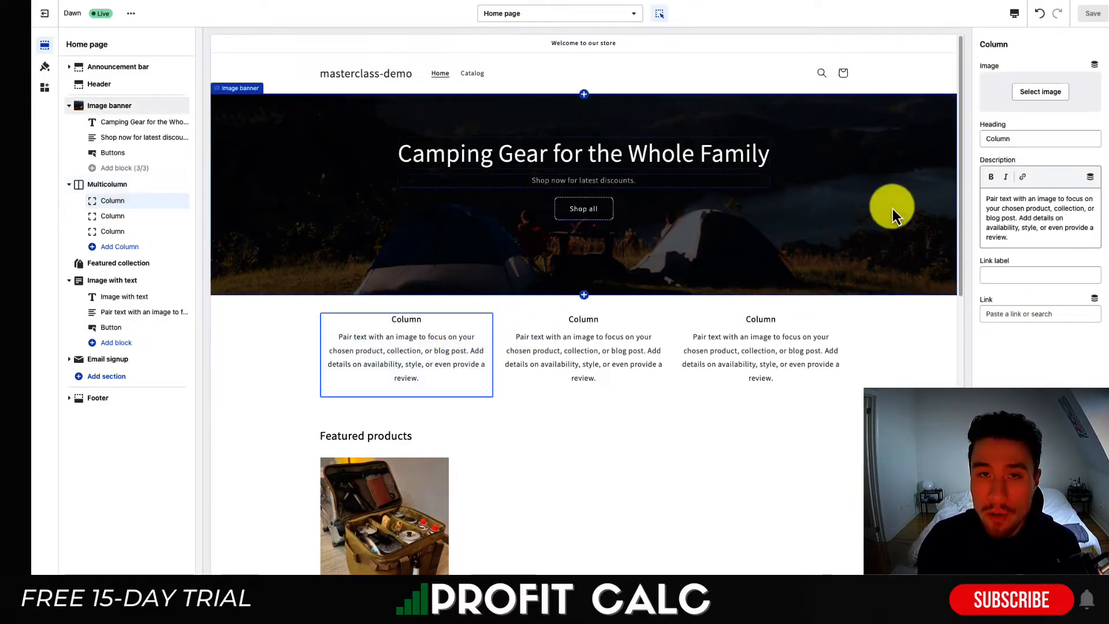
double_click(998, 139)
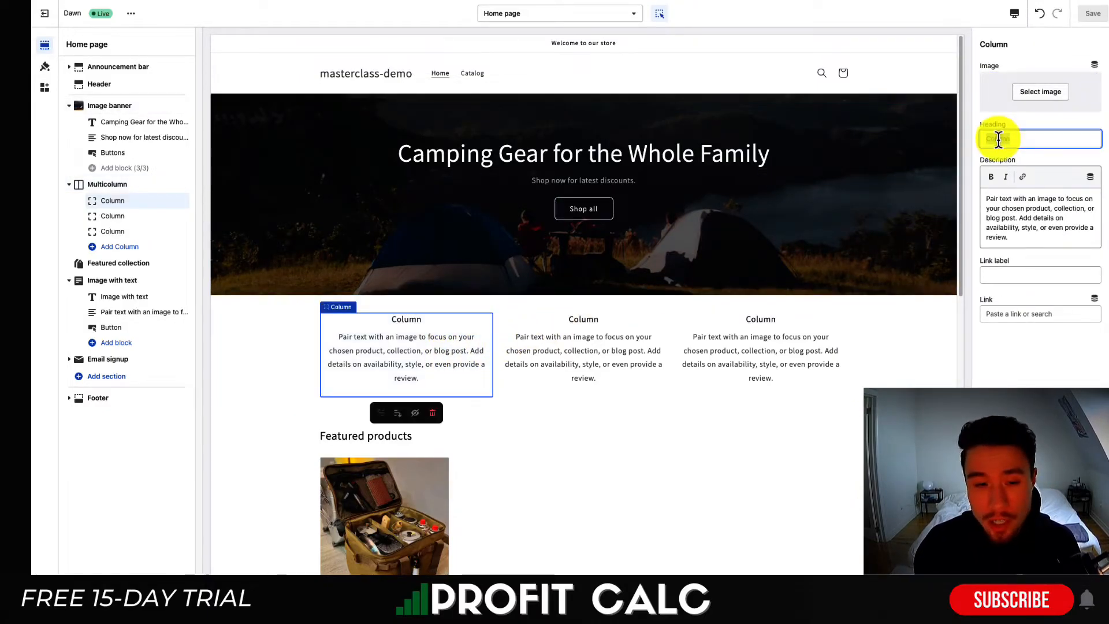
text(Meant to Last a Lifetime)
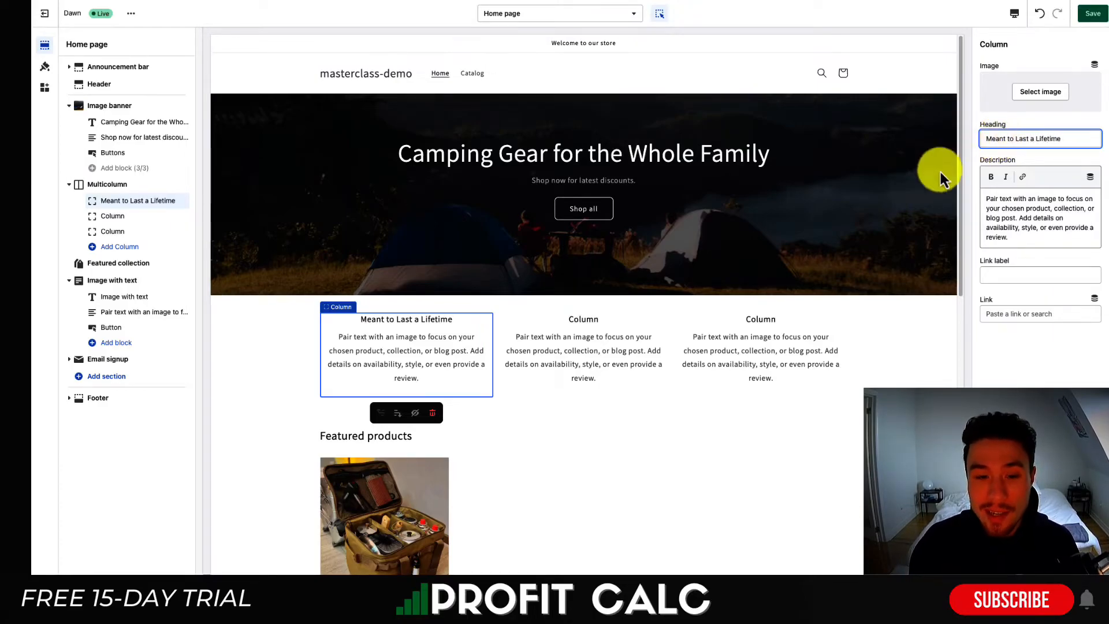
Step: Change the middle multicolumn column's heading to "Affordable for Every Family"
click(613, 350)
scroll(452, 392, down, 3)
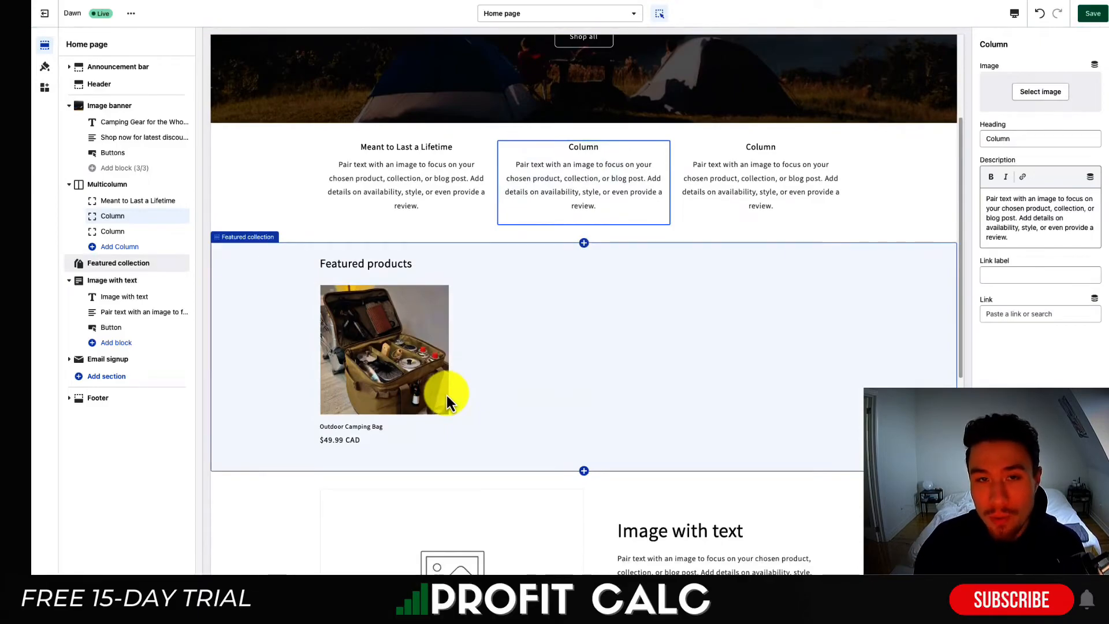
scroll(445, 395, up, 1)
scroll(446, 395, up, 1)
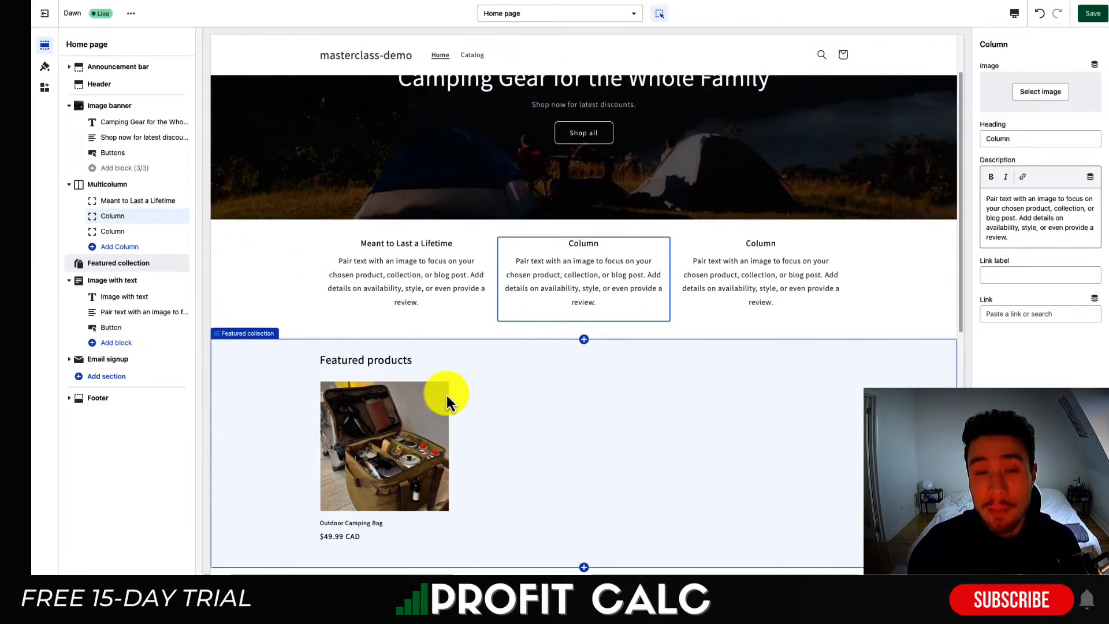
scroll(446, 395, up, 2)
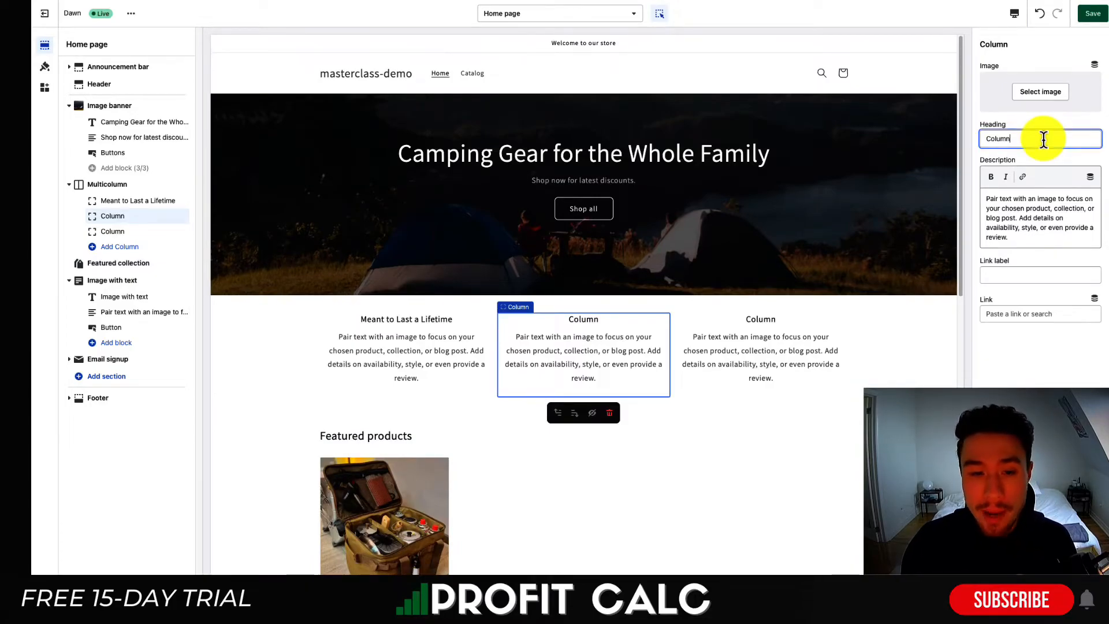
key(ctrl+a)
text(Affordable for Every Fami)
Step: Change the third multicolumn column's heading to "Made in the USA"
click(816, 334)
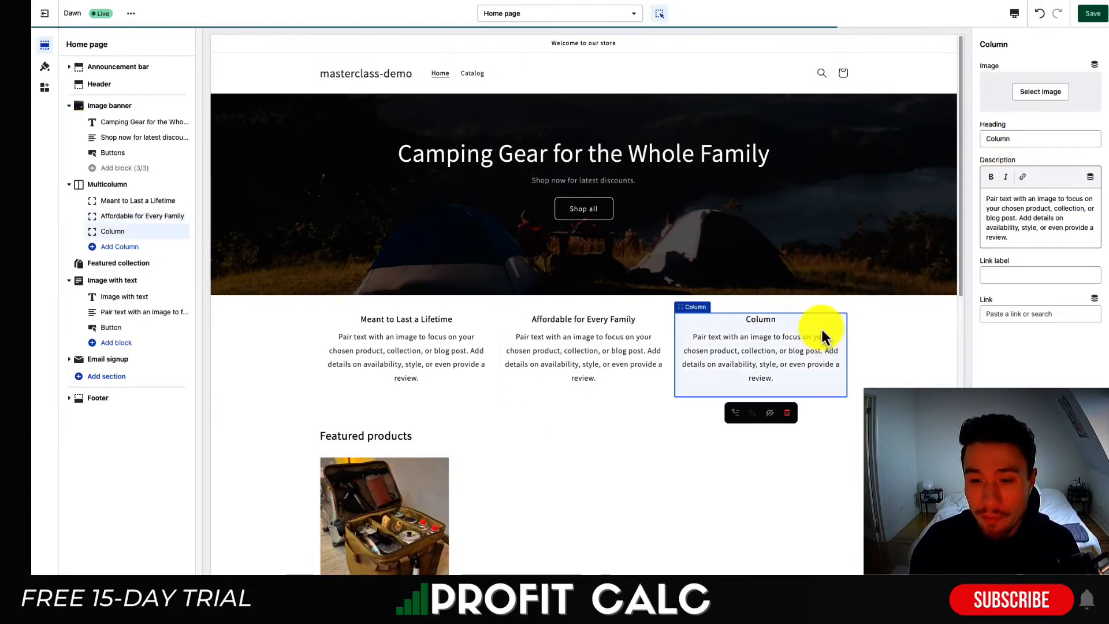
click(1054, 139)
key(ctrl+a)
text(Made in Th)
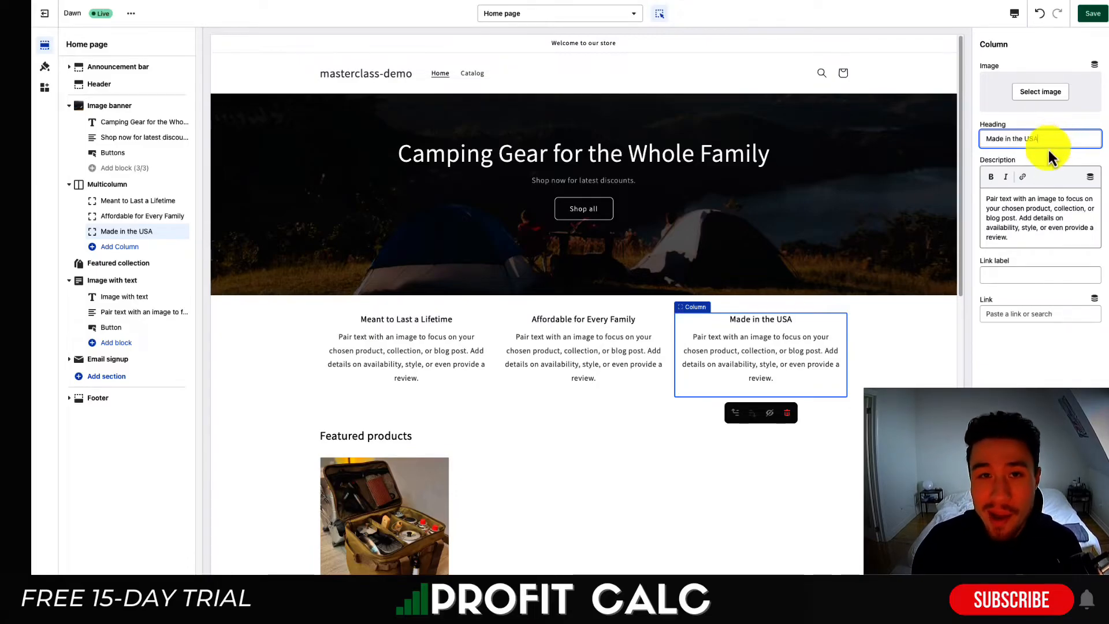
Step: Delete the Featured collection section below the multicolumn section on the home page
click(918, 362)
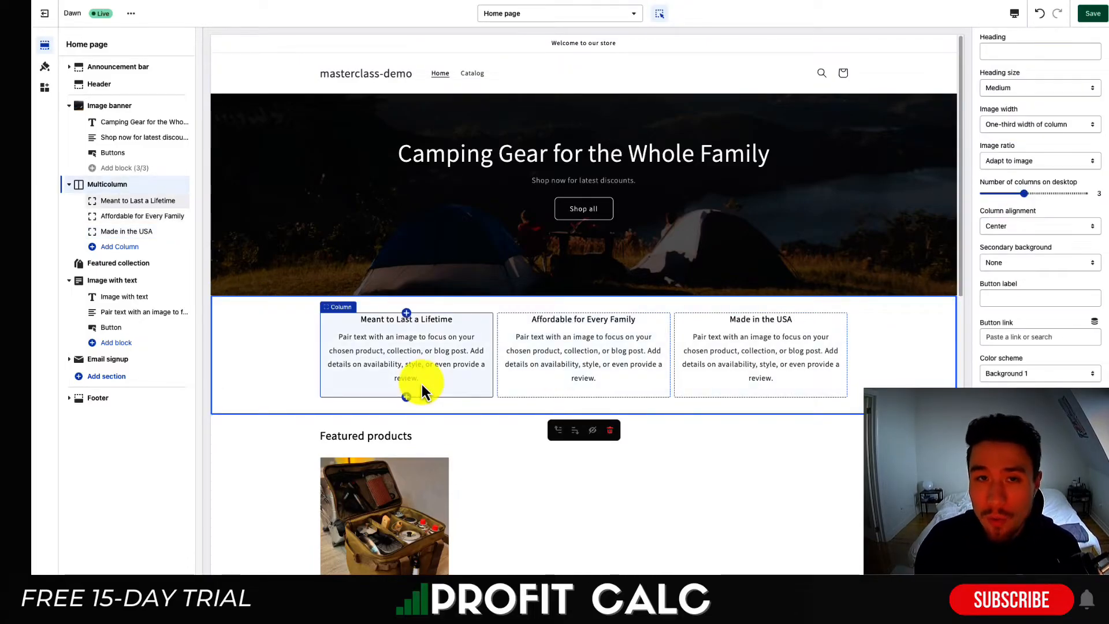
scroll(421, 384, down, 4)
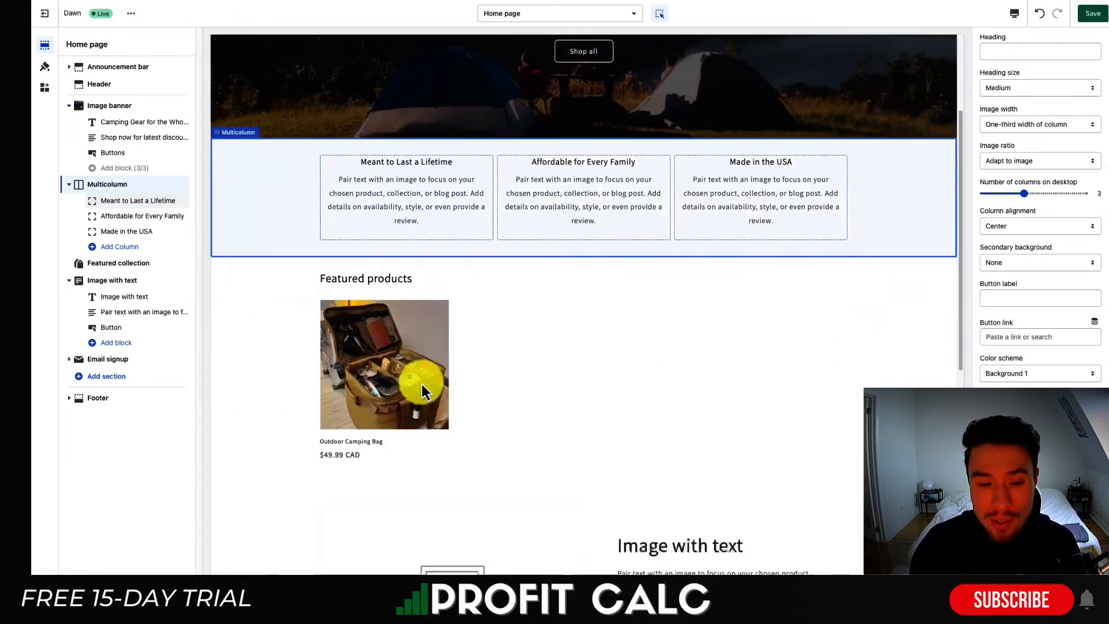
click(273, 373)
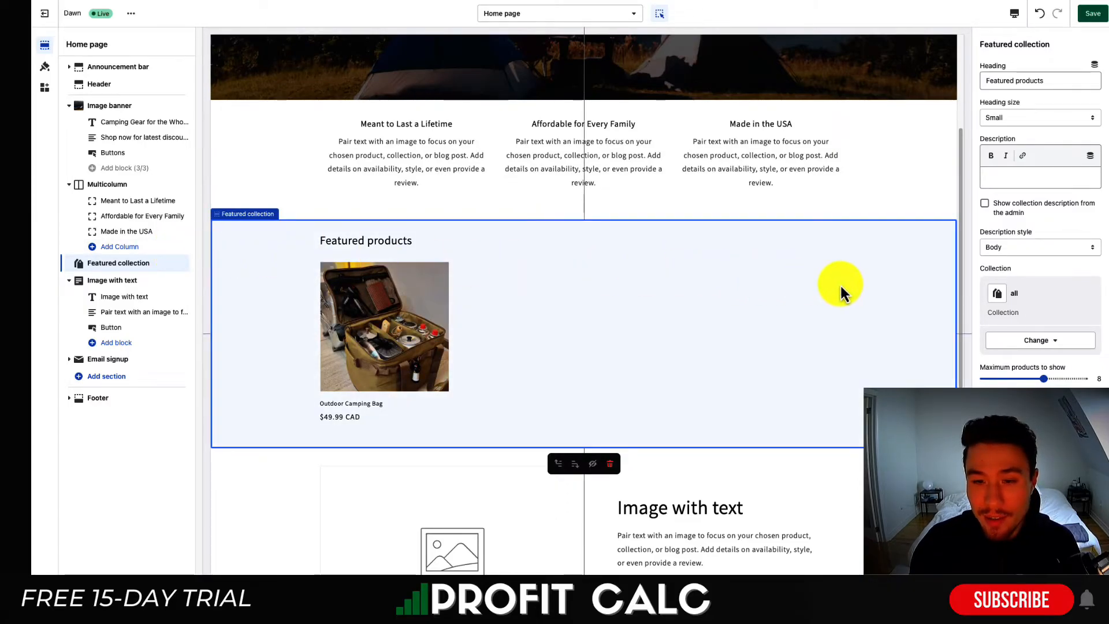
click(610, 464)
Step: Set the open camping bag photo from the image library as the Image with text section's image
scroll(672, 364, down, 7)
click(549, 130)
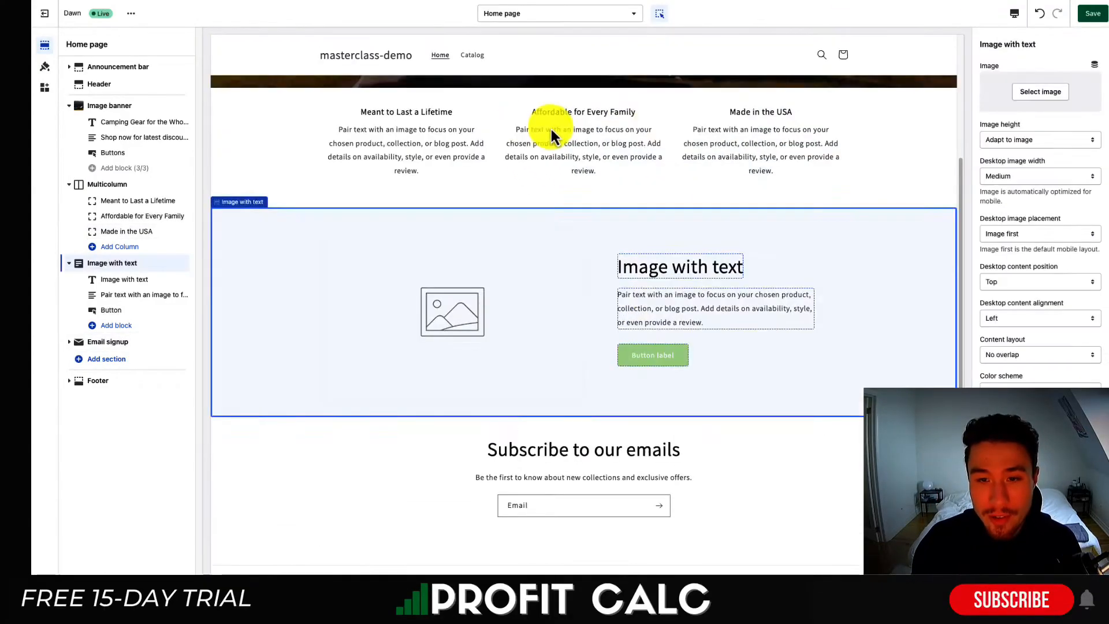
click(1055, 99)
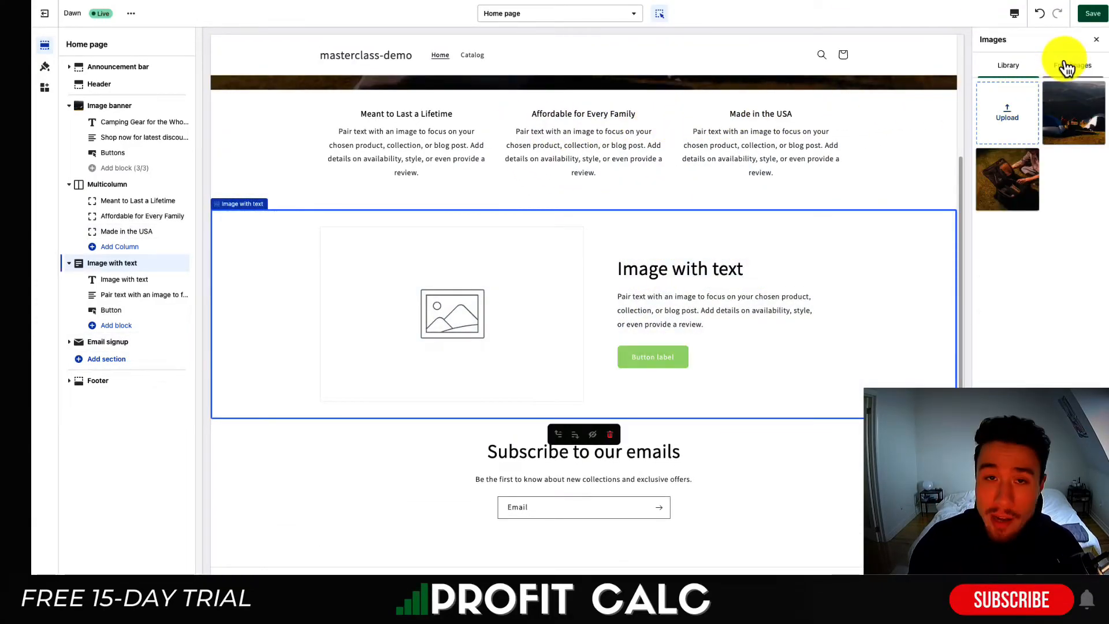
click(1065, 67)
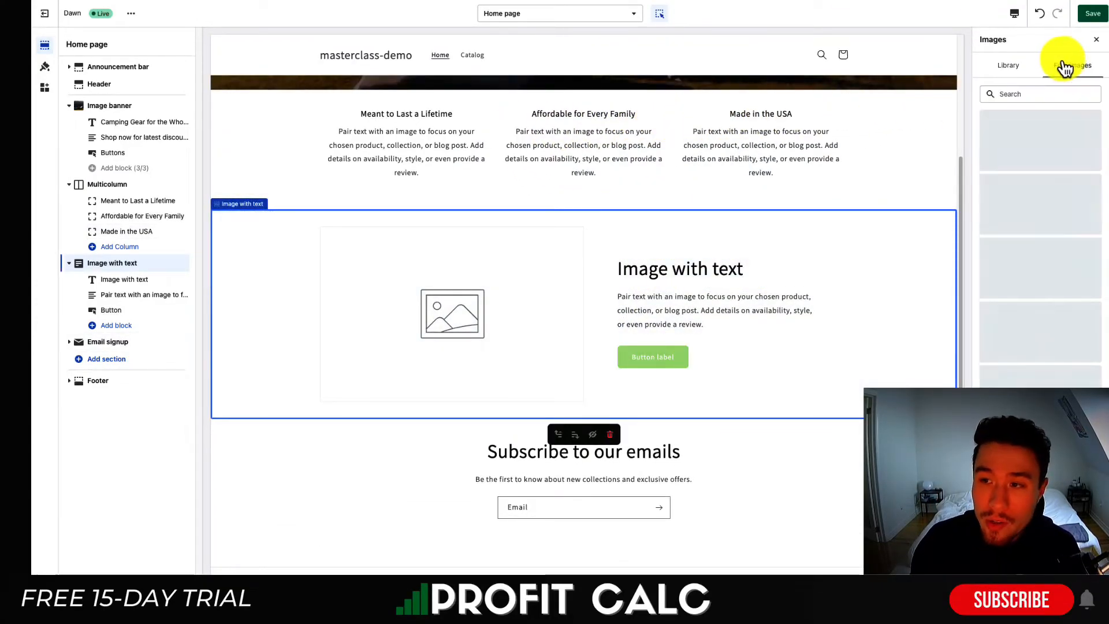
click(1006, 68)
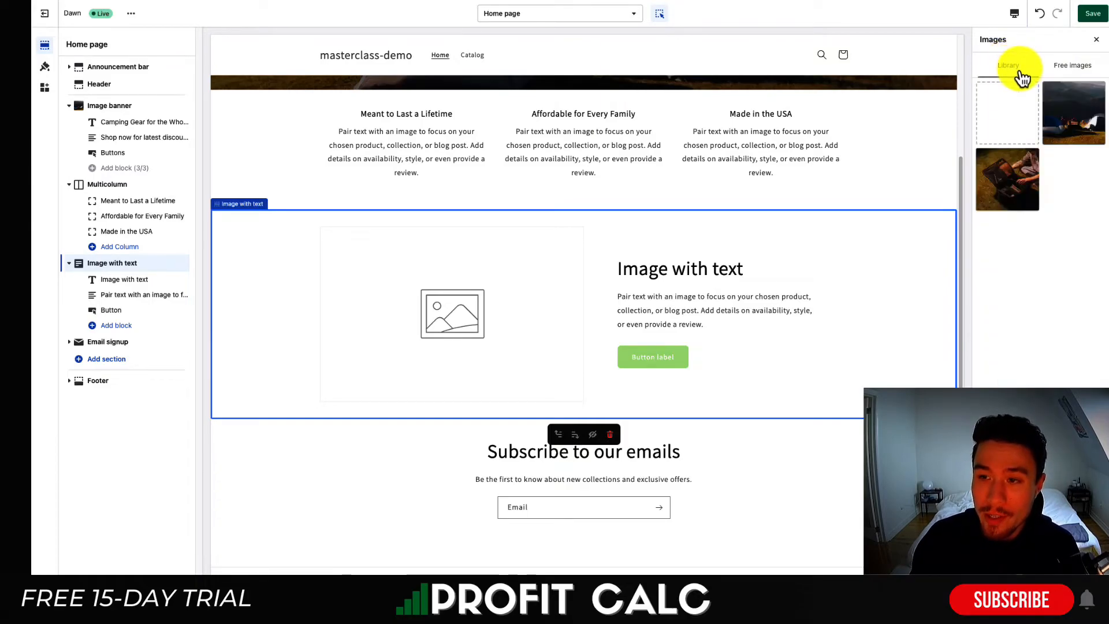
click(1068, 72)
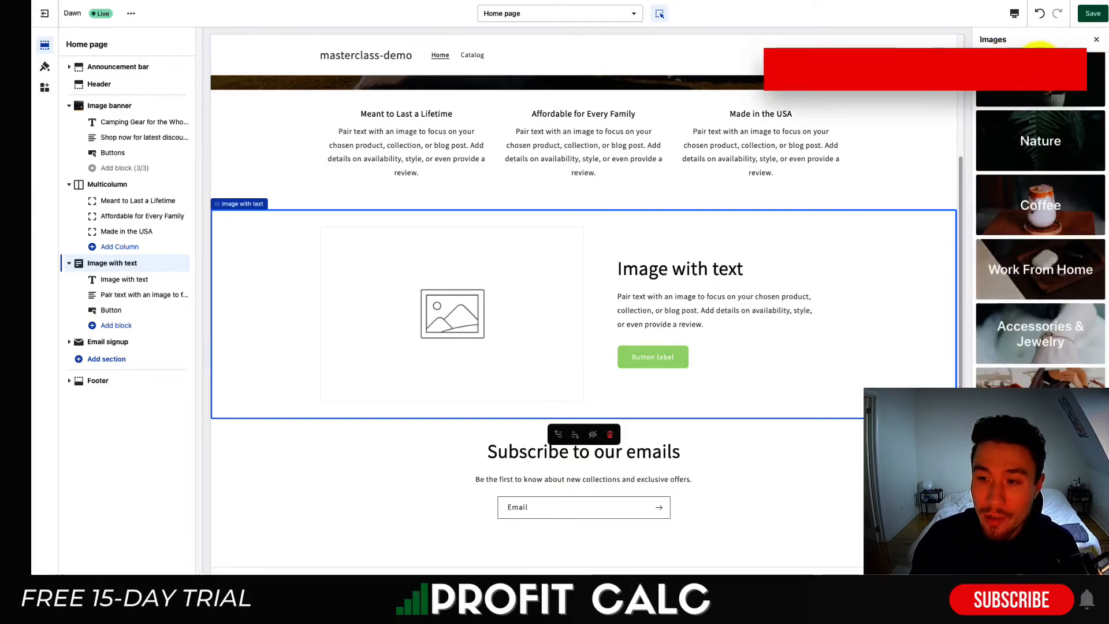
click(1006, 68)
click(1008, 179)
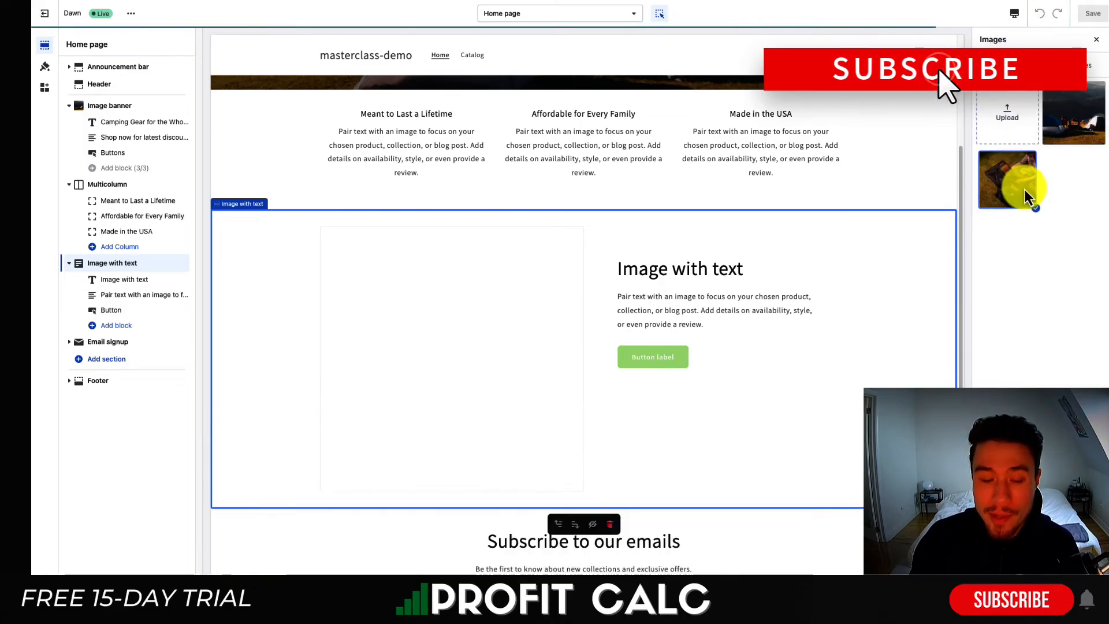
Step: Change the Image with text section's heading to "The Camping Bag of a Lifetime."
click(672, 270)
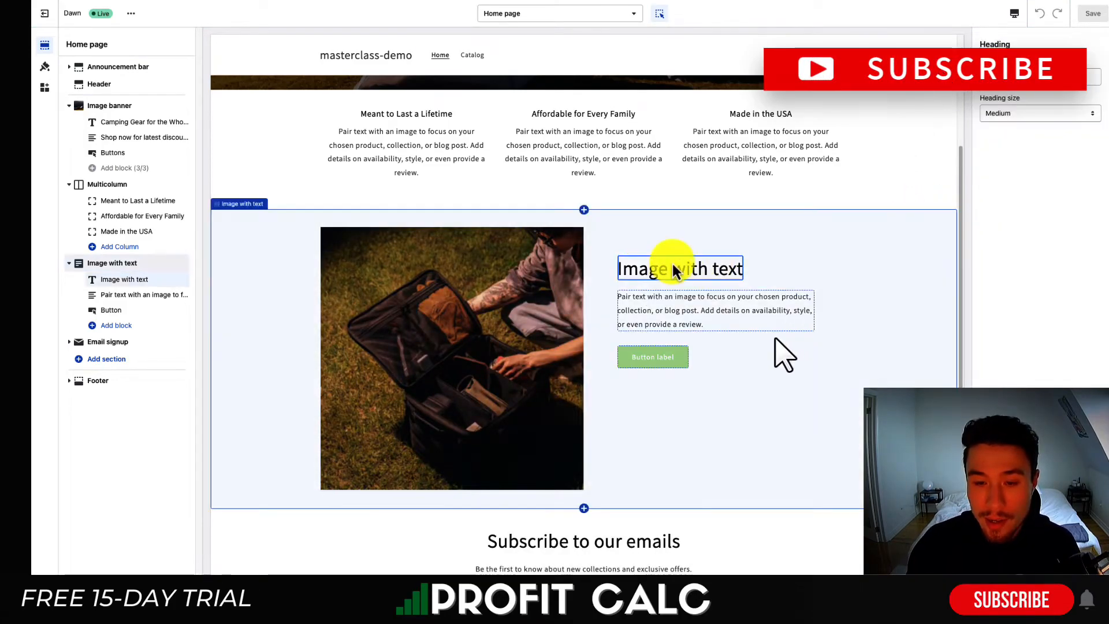
triple_click(1015, 78)
text(The Camping)
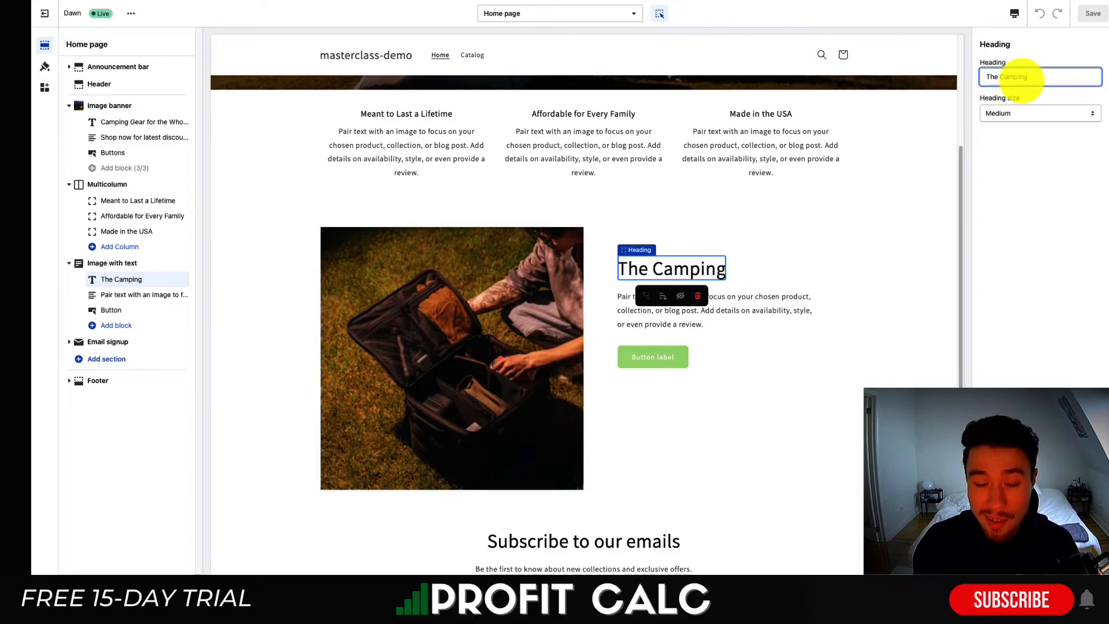
text( Bag of a Lifetime.)
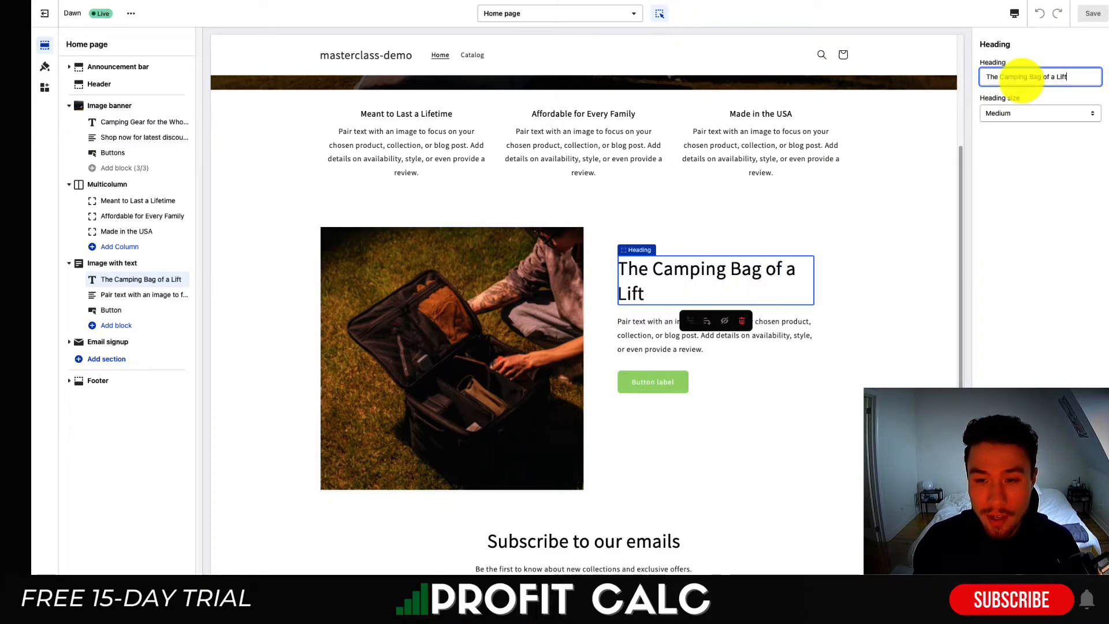
Step: Reselect the open camping bag photo for the Image with text section and save the changes
click(895, 371)
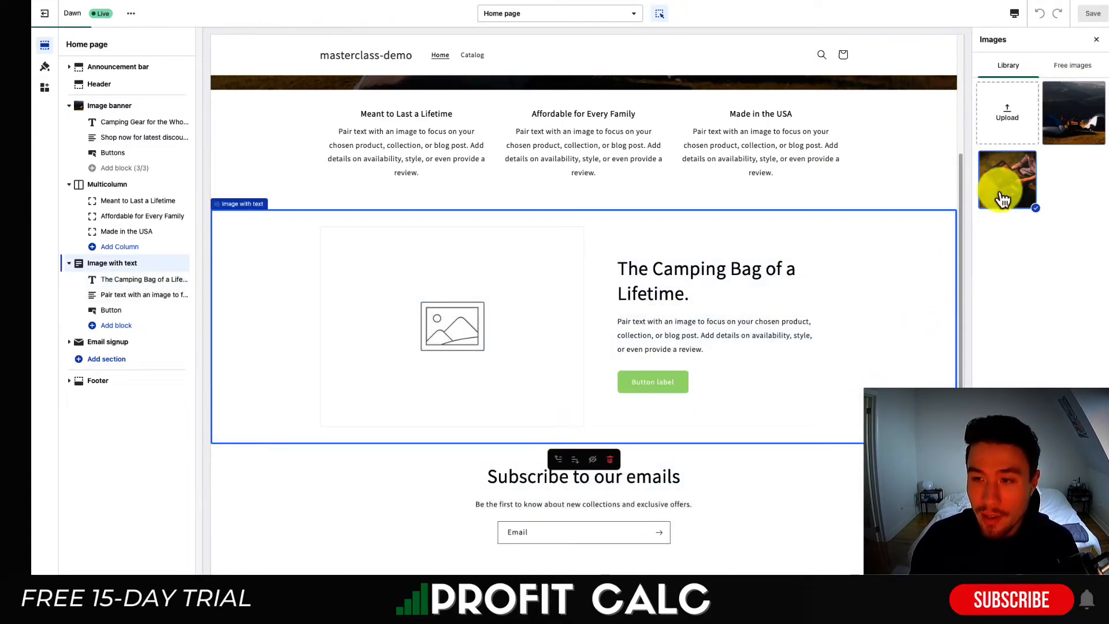
click(1005, 185)
click(1093, 14)
Step: Review the home page layout from the banner and multicolumn section through to the email signup and footer
scroll(489, 448, down, 5)
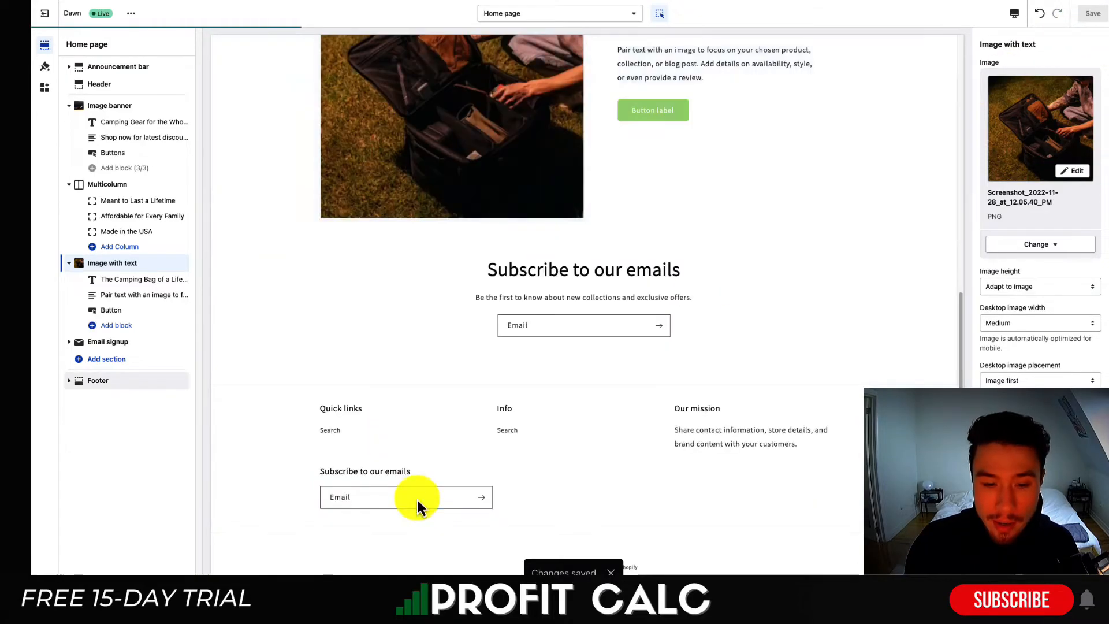
scroll(417, 497, up, 10)
click(275, 338)
scroll(463, 247, down, 8)
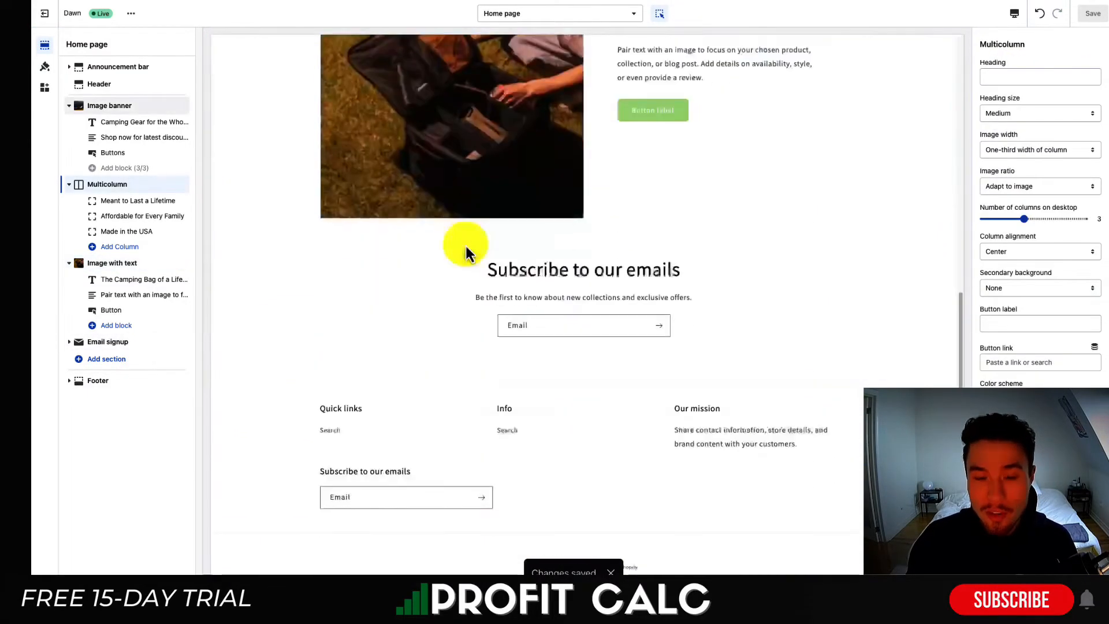
scroll(465, 243, up, 7)
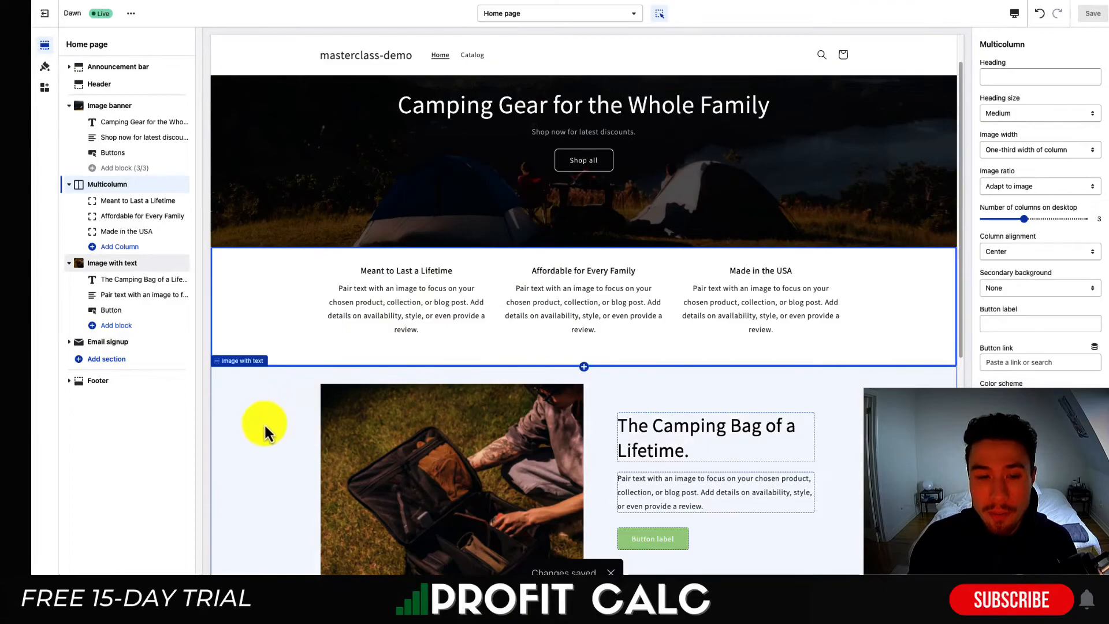
click(263, 424)
scroll(264, 424, up, 4)
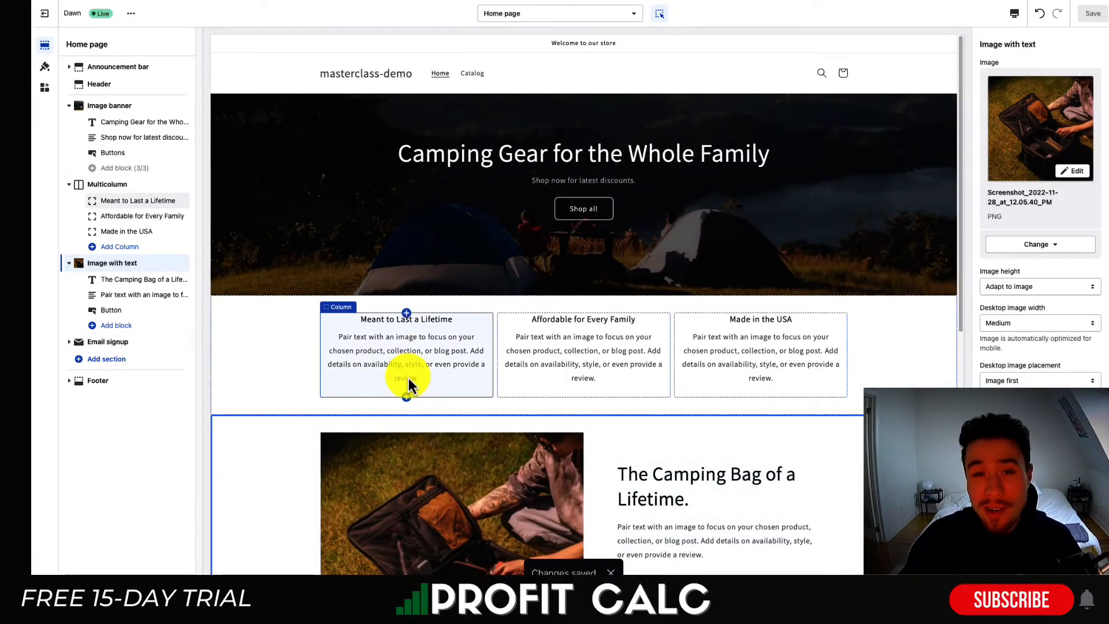
click(272, 358)
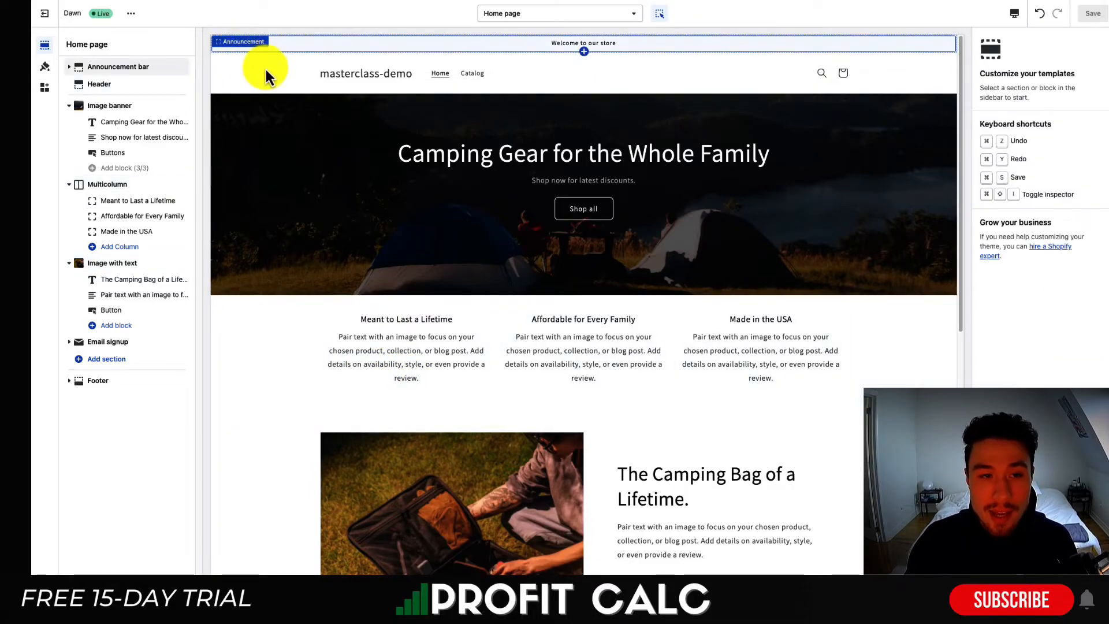
Step: Upload the Camping Gear logo as the header's logo image and set the custom logo width to 70 px
click(267, 69)
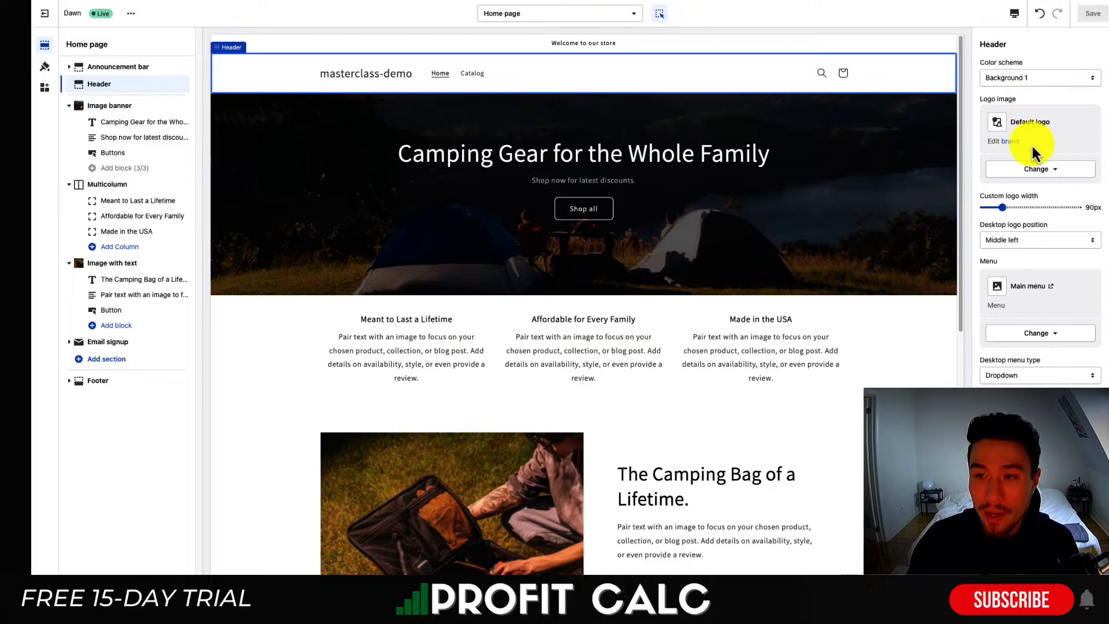
click(1037, 169)
click(298, 83)
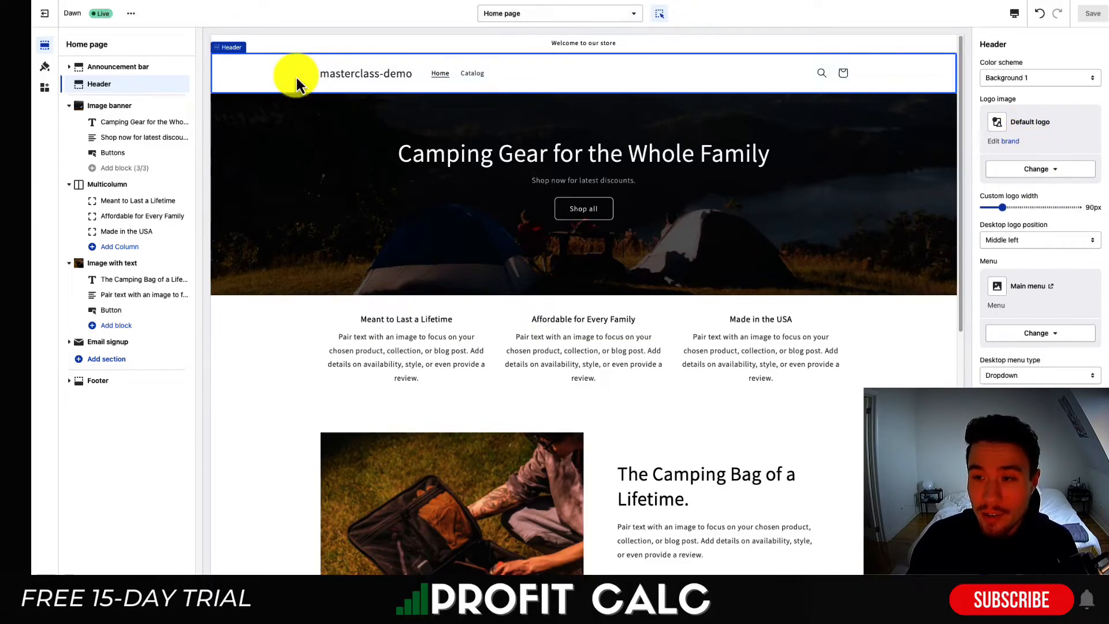
drag(987, 100, 1033, 106)
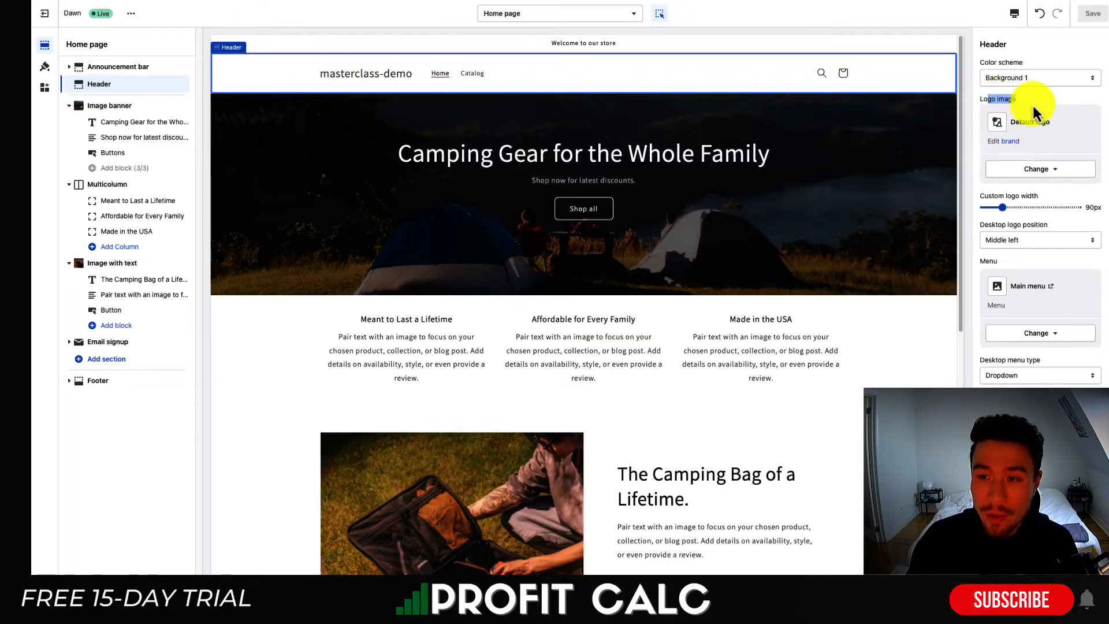
click(1035, 169)
click(1032, 192)
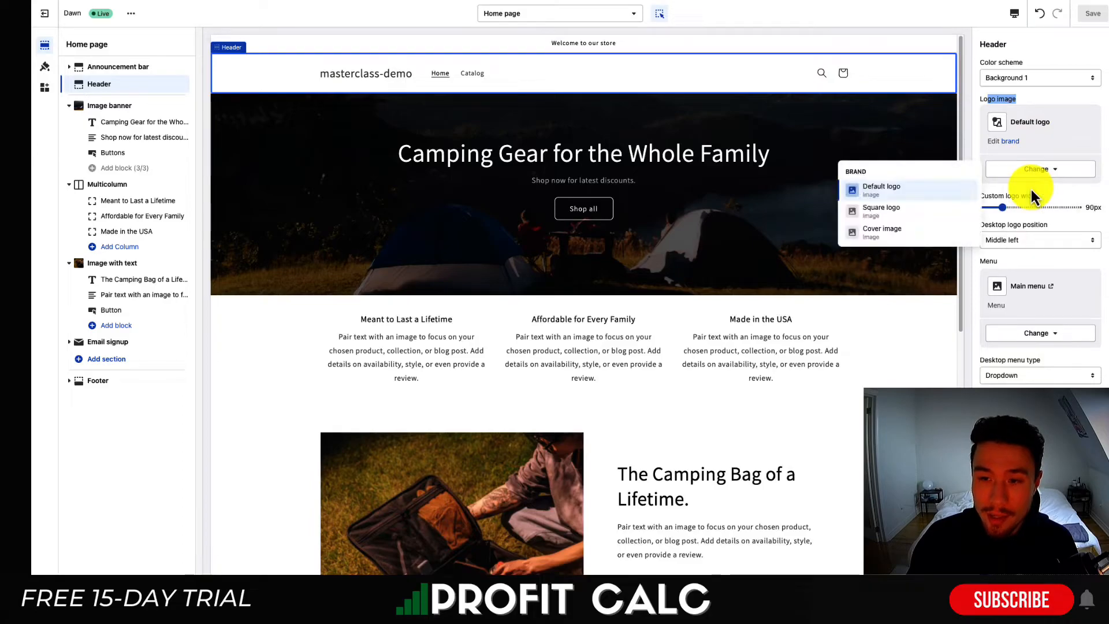
click(903, 190)
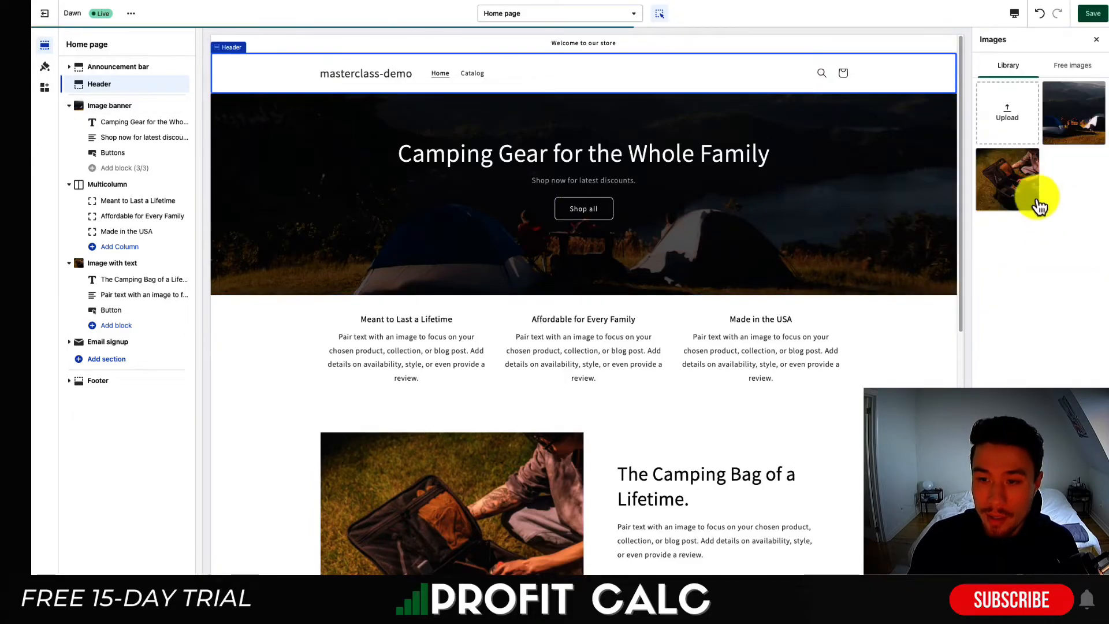
click(1007, 110)
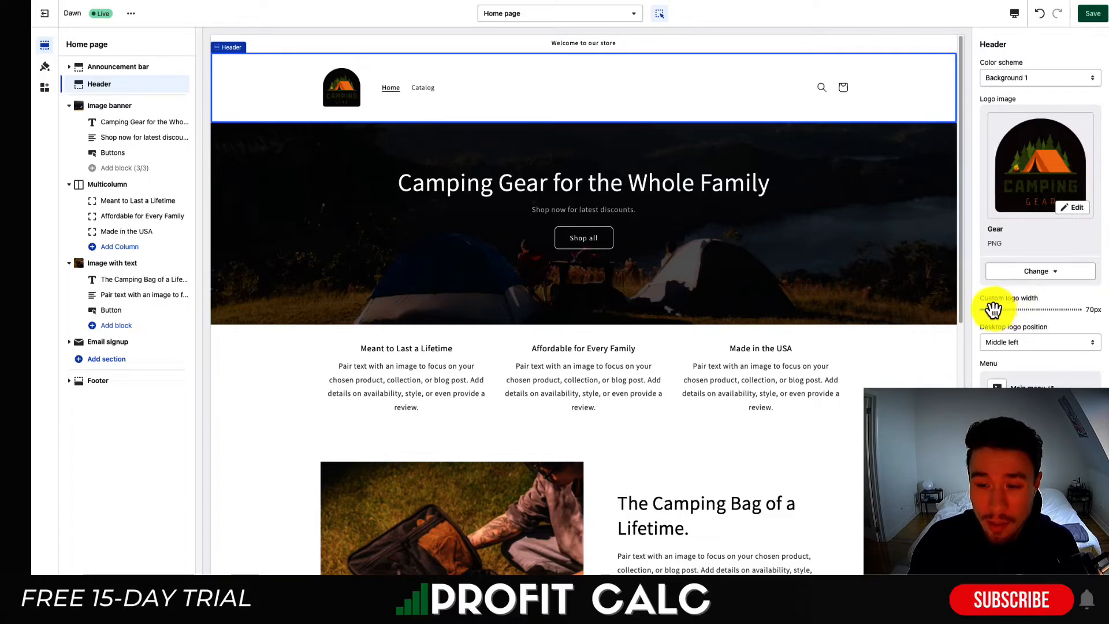
click(299, 429)
Step: Change the announcement bar text to "Free World Shipping on Orders Over $100" followed by a globe emoji, and save the changes
click(490, 49)
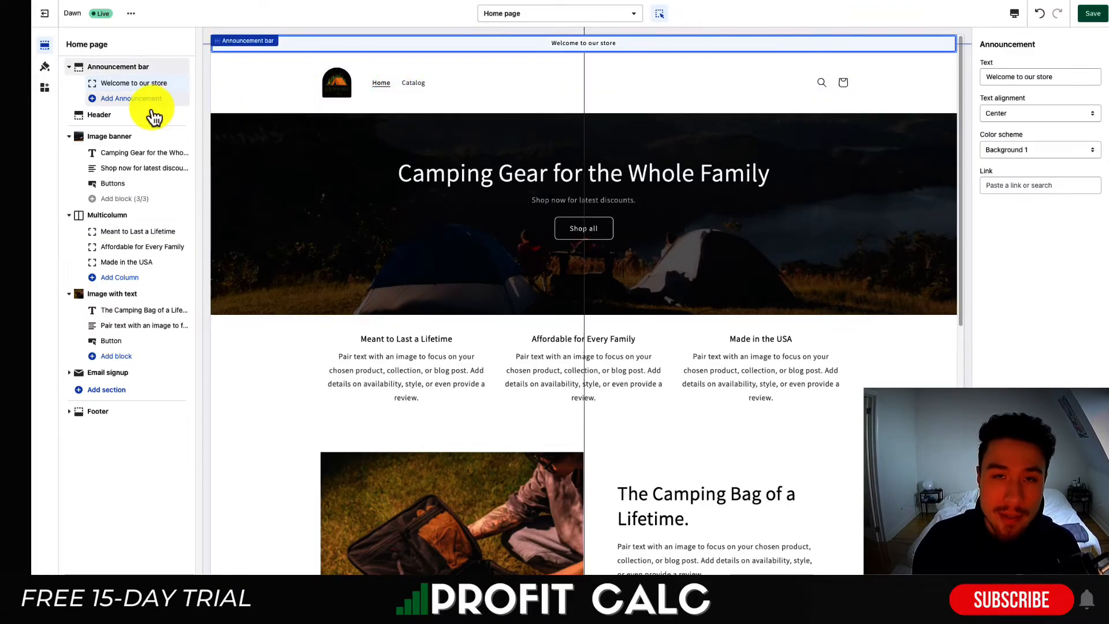
triple_click(1045, 79)
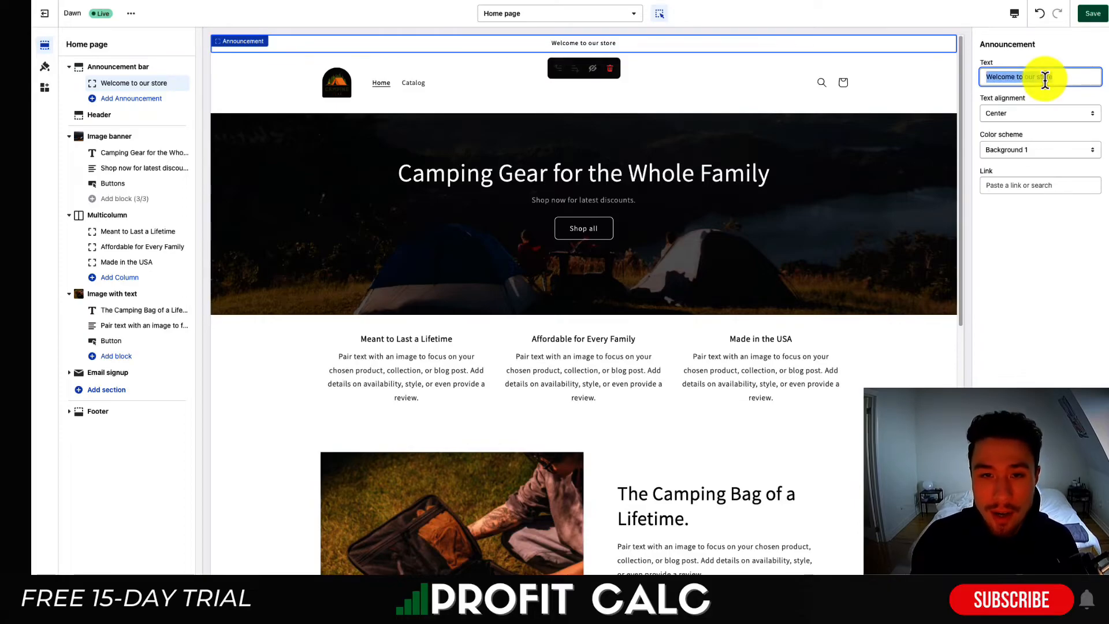
text(Free )
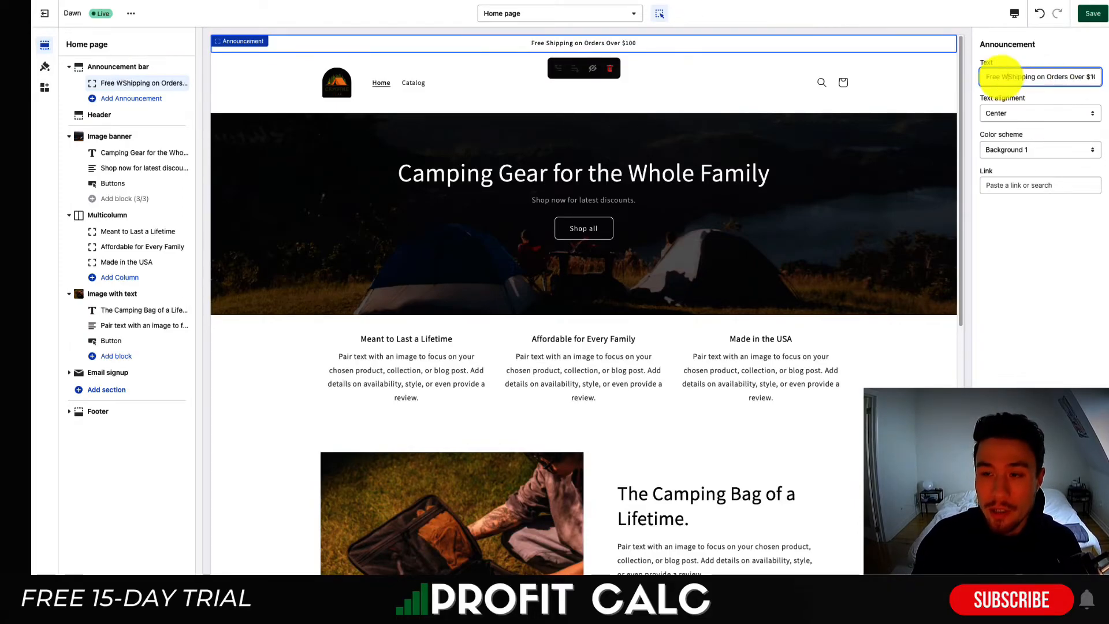
text(Wo)
text(rld)
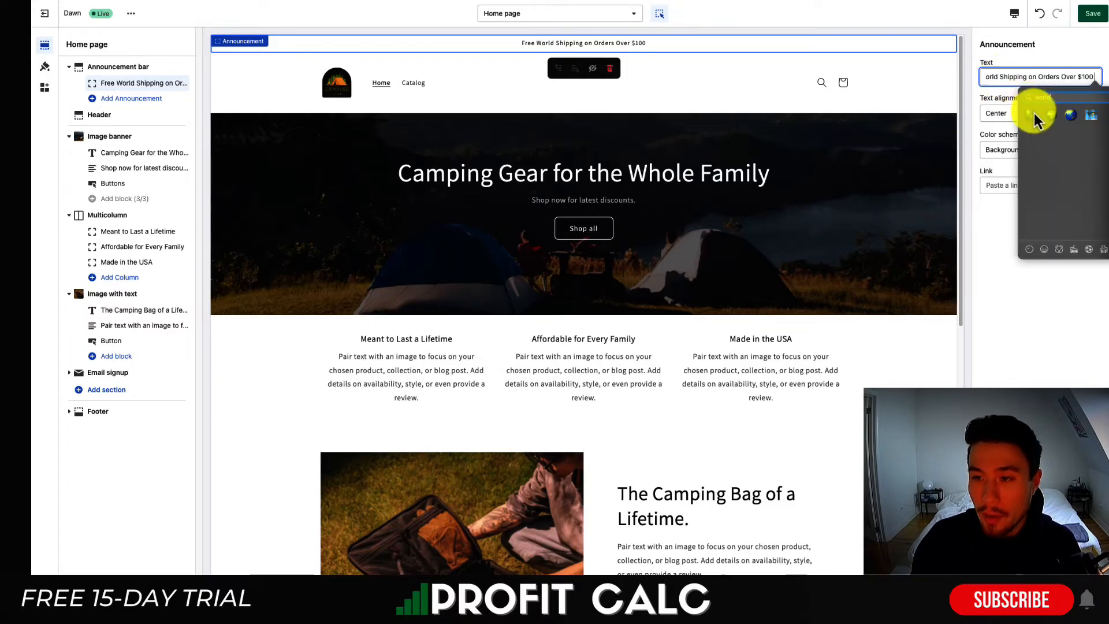
click(1036, 117)
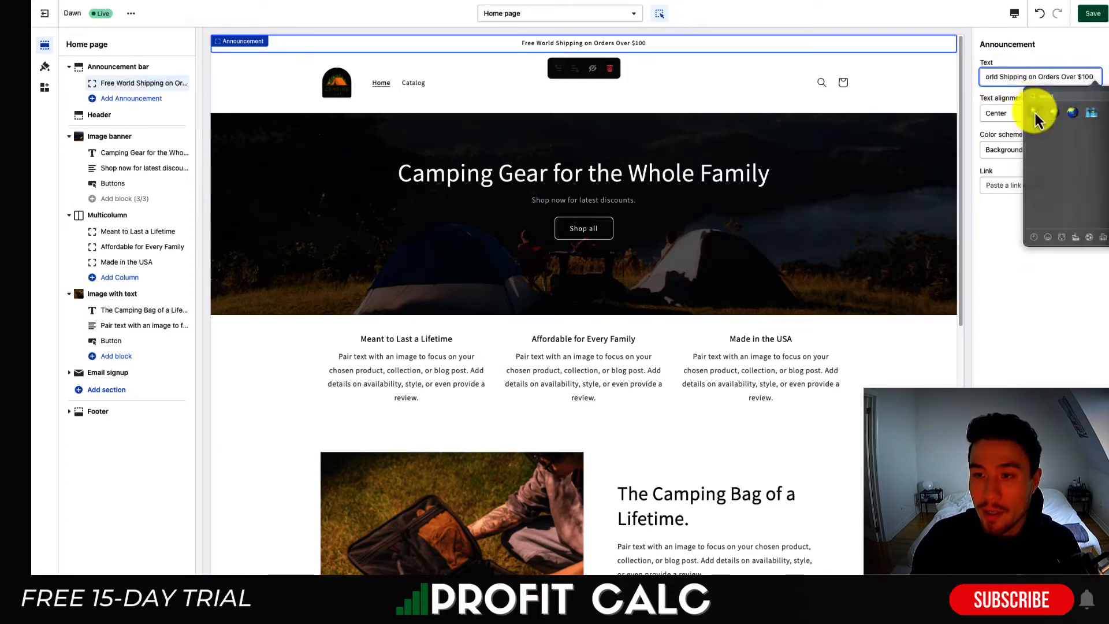
click(1093, 14)
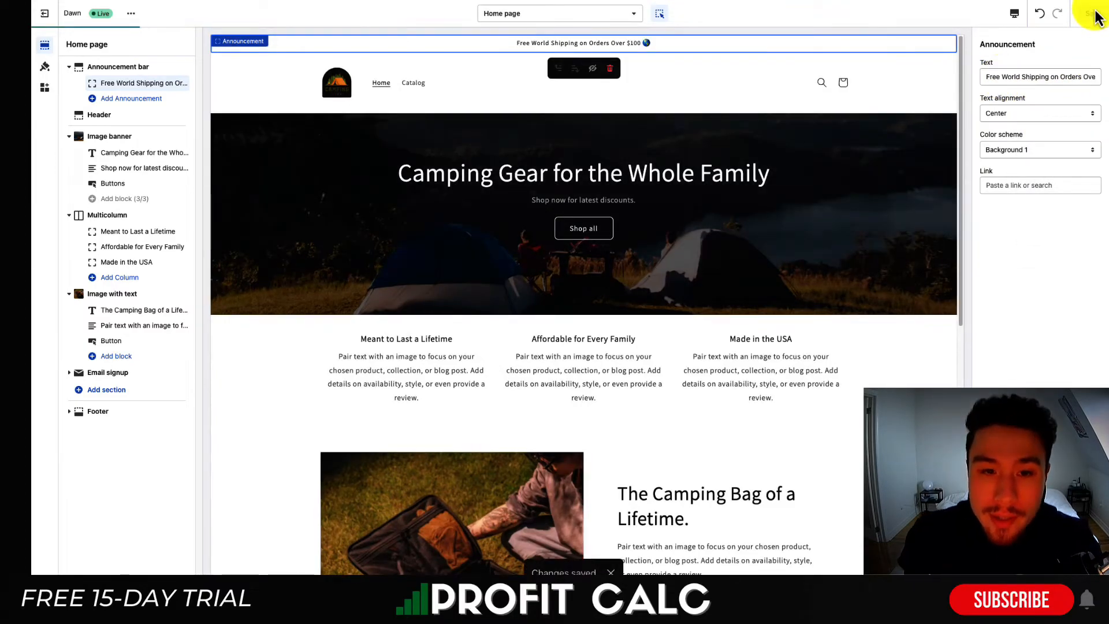
Step: Change the email signup section's heading to "Subscribe to our emails for 10% off."
click(508, 86)
scroll(508, 86, down, 5)
scroll(511, 88, down, 2)
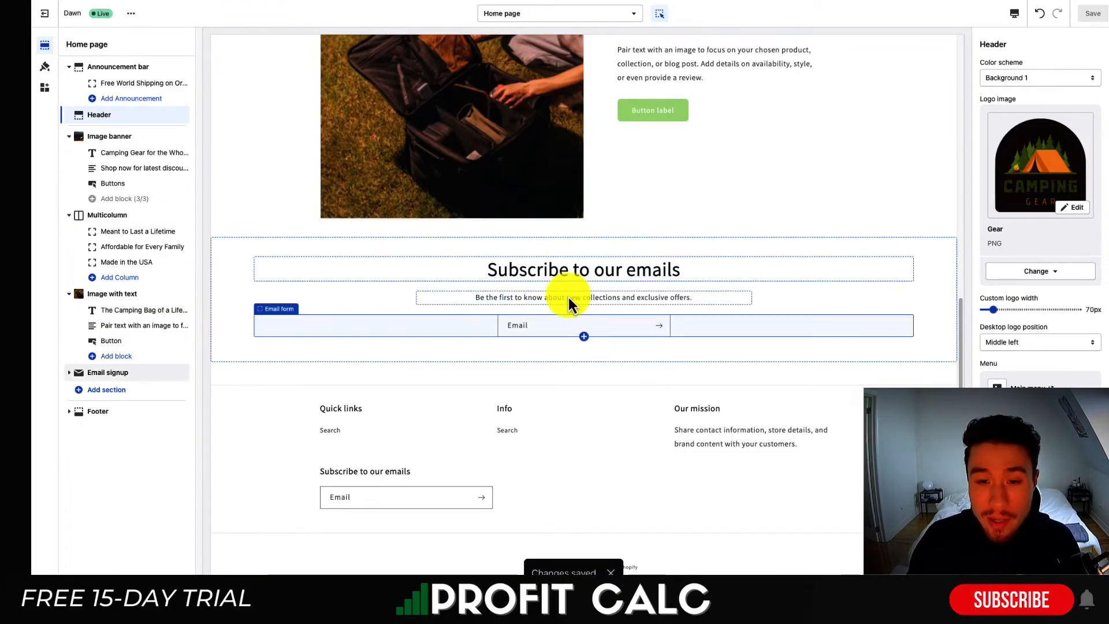
scroll(578, 295, up, 1)
click(615, 277)
click(714, 285)
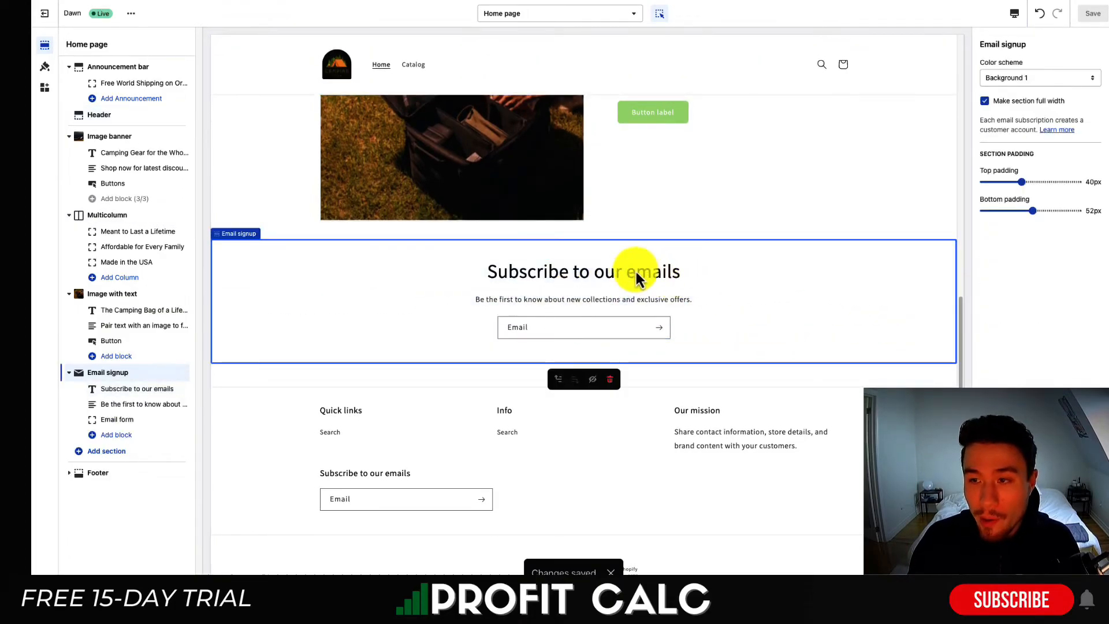
click(615, 268)
click(1071, 73)
text(for 10% off.)
click(888, 299)
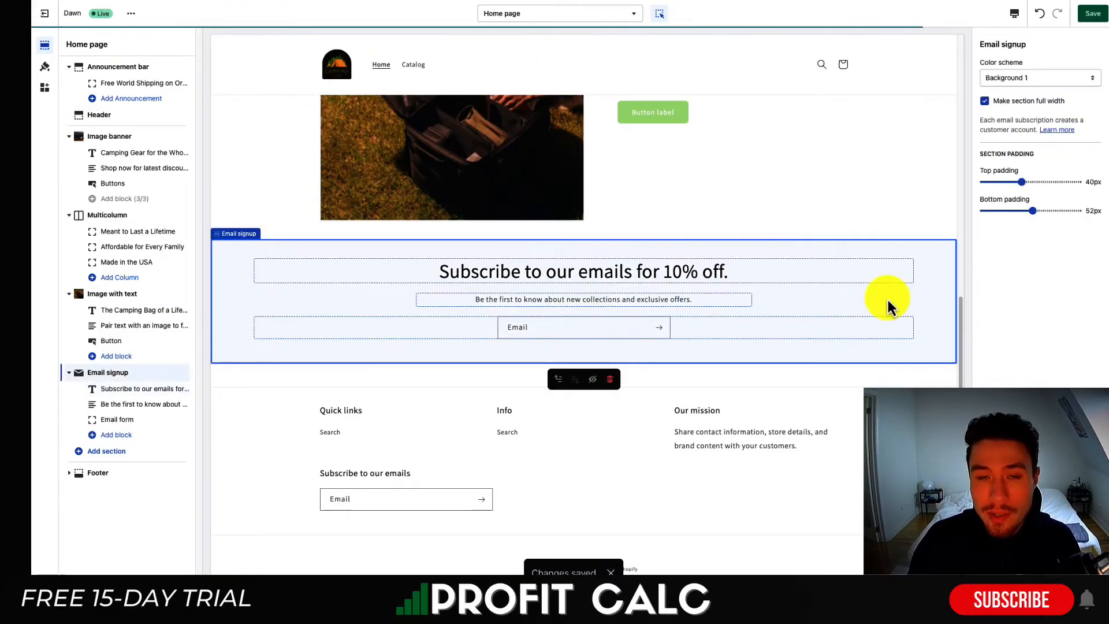
Step: Set the email signup section's color scheme to Accent 2 and save the changes
click(1030, 80)
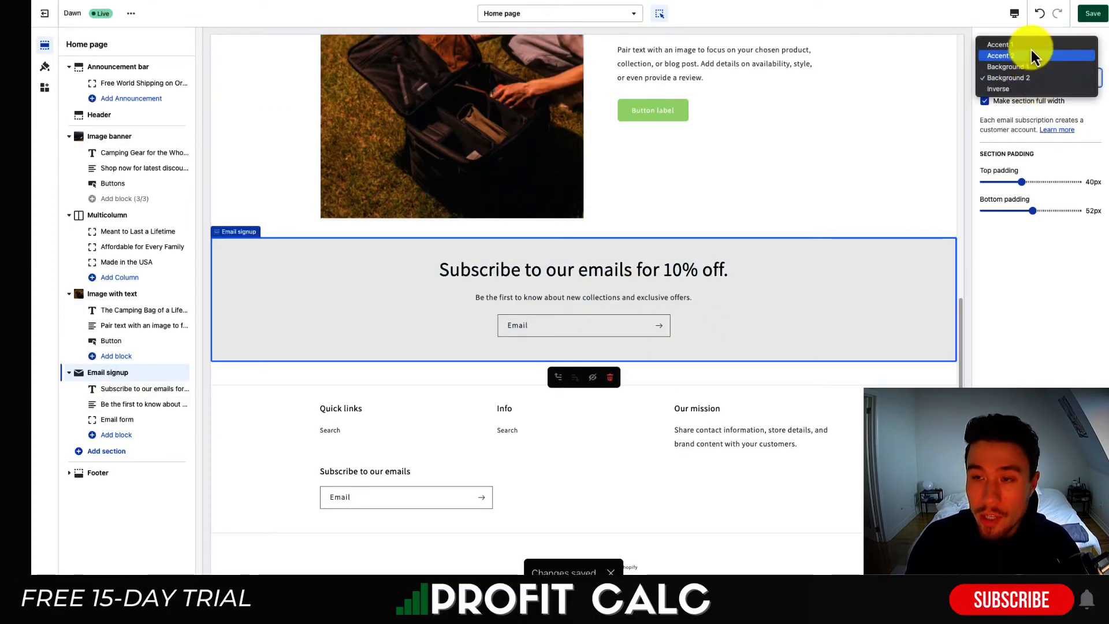
click(1031, 49)
click(1017, 78)
click(1017, 88)
click(878, 373)
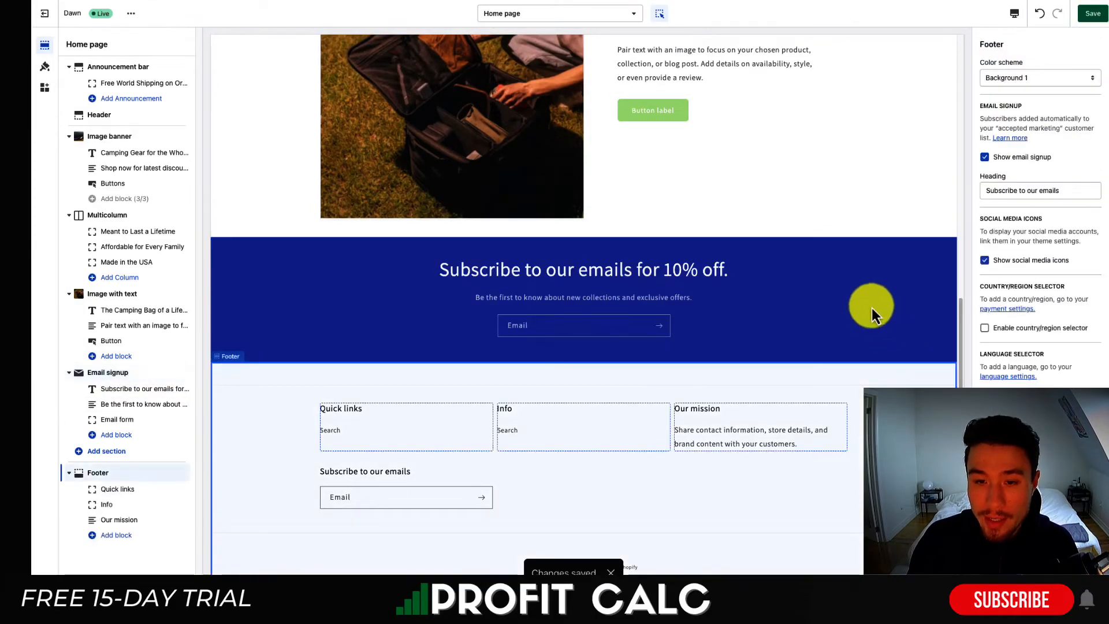
click(774, 165)
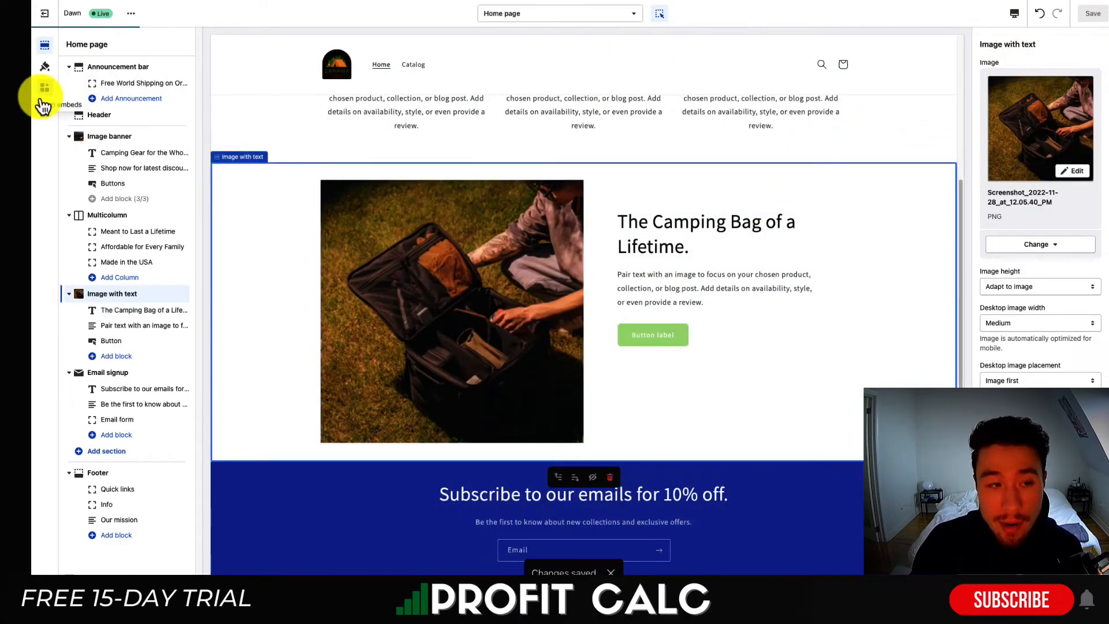
Step: Open the Accent 1 gradient in the theme's color settings
click(46, 68)
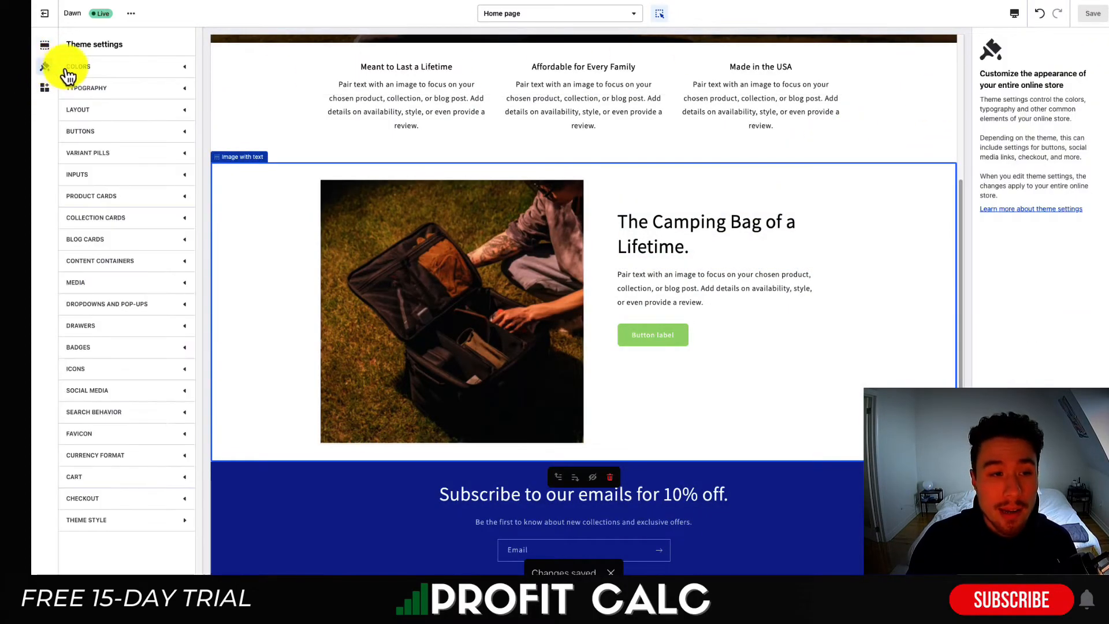
click(79, 72)
scroll(98, 141, down, 1)
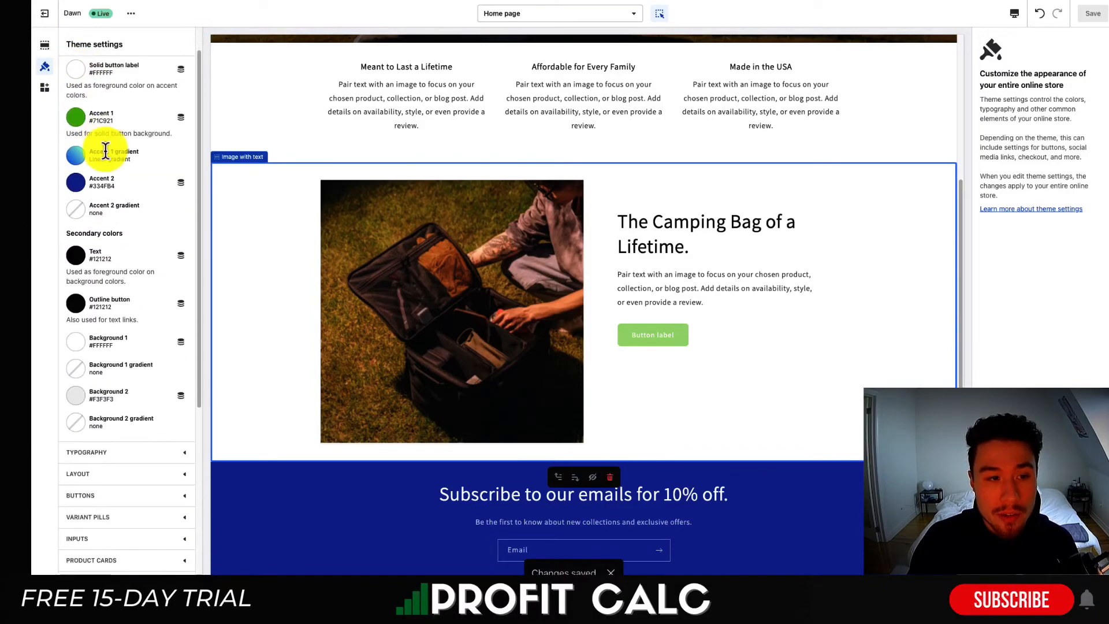
drag(105, 151, 129, 153)
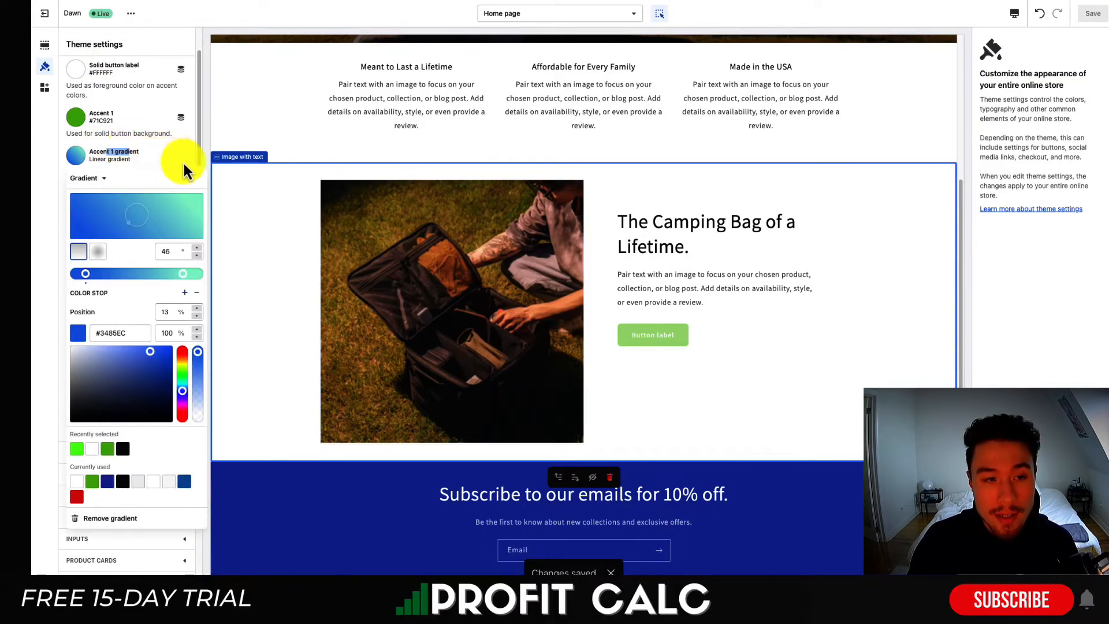